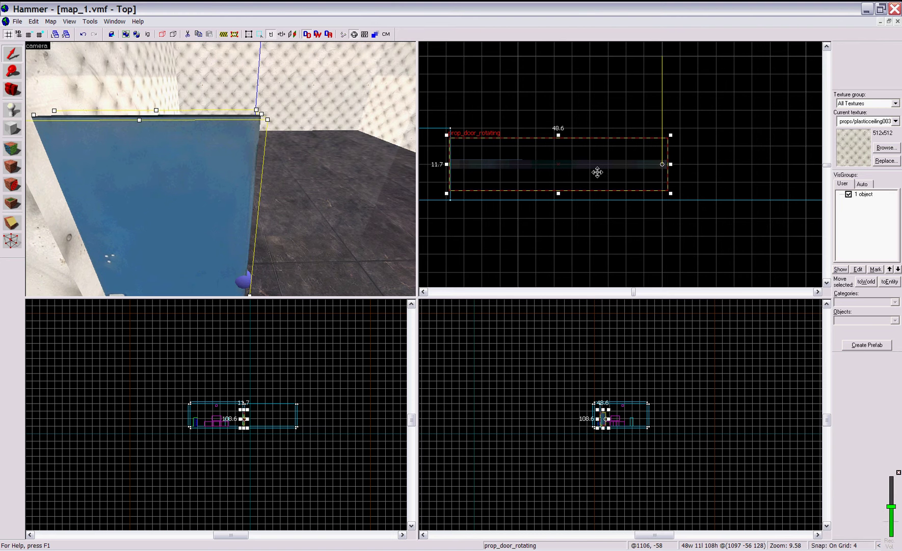
Examine how the blue door fits against the padded wall and the floor in the 3D view
{"action": "scroll", "coordinate": [598, 172], "scroll_direction": "down", "scroll_amount": 3}
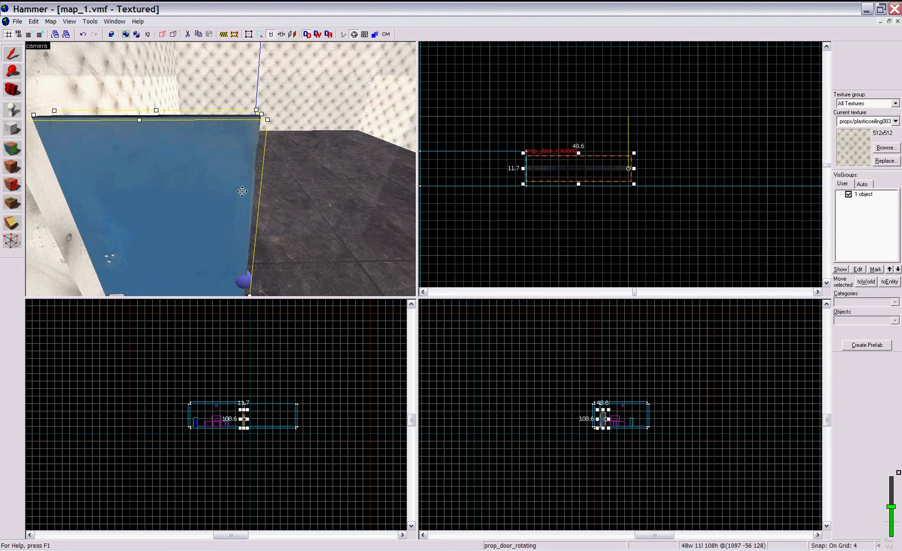
{"action": "scroll", "coordinate": [174, 185], "scroll_direction": "down", "scroll_amount": 5}
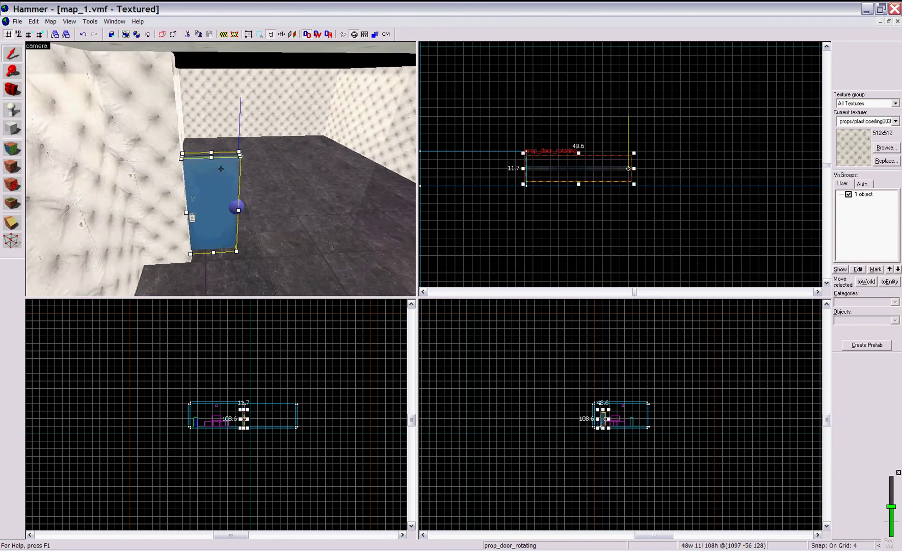
{"action": "key", "text": "z"}
{"action": "key", "text": "z"}
{"action": "key", "text": "w"}
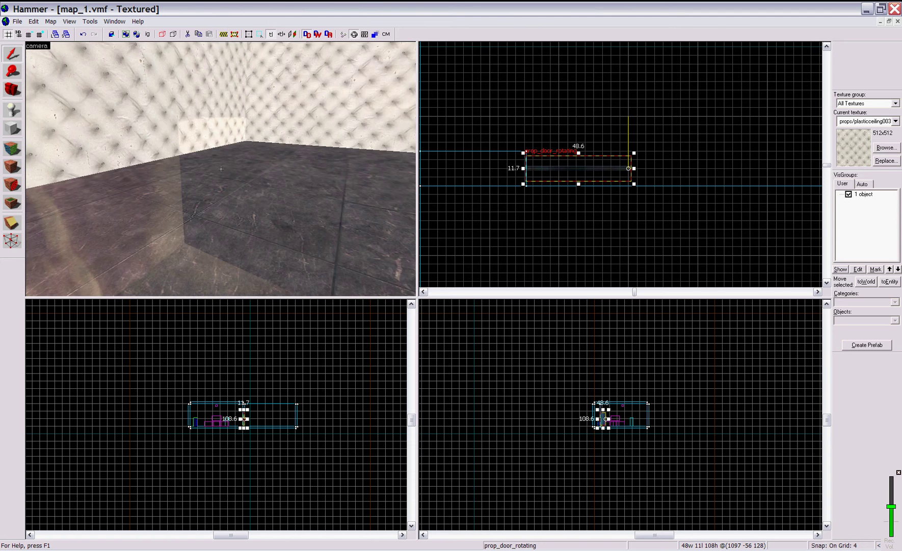
{"action": "key", "text": "s"}
{"action": "key", "text": "w"}
{"action": "key", "text": "s"}
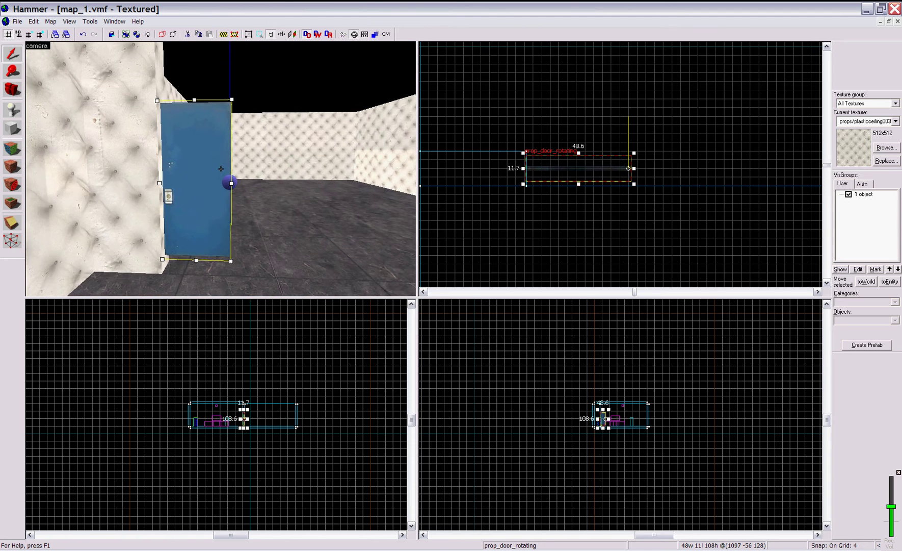
{"action": "key", "text": "w"}
{"action": "key", "text": "z"}
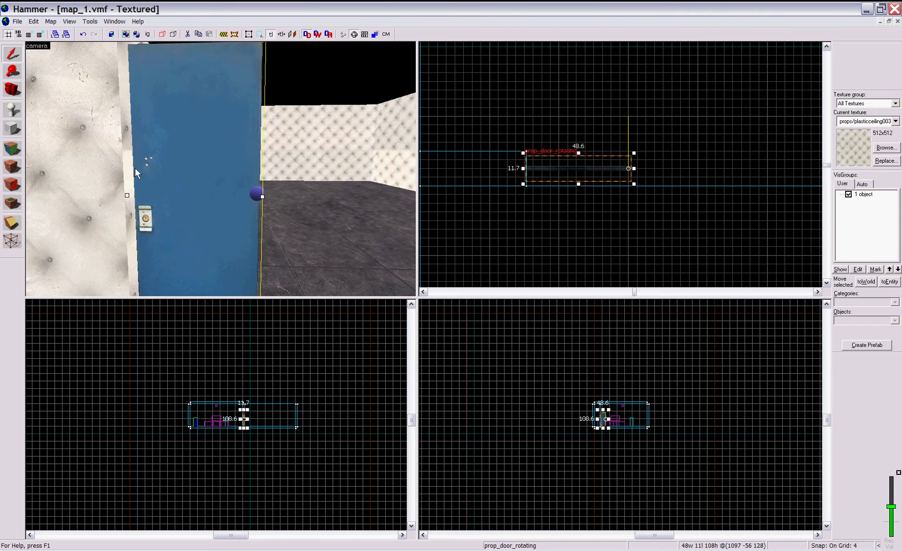
{"action": "left_click_drag", "start_coordinate": [271, 186], "coordinate": [221, 169]}
{"action": "key", "text": "s"}
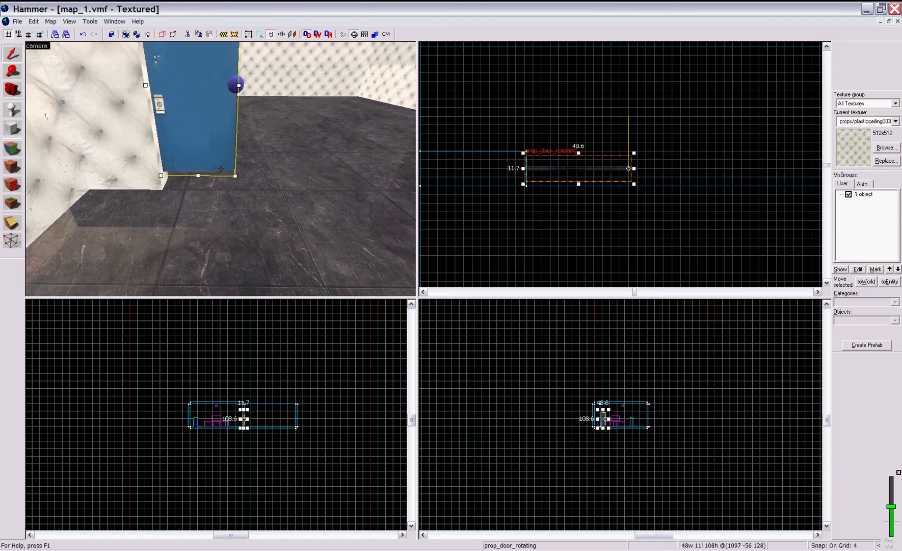
{"action": "key", "text": "w"}
{"action": "key", "text": "z"}
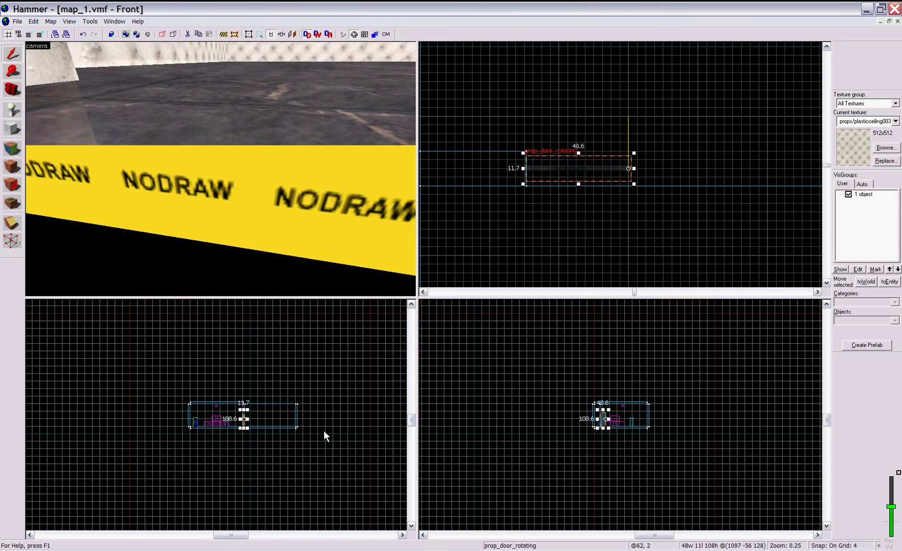
{"action": "key", "text": "z"}
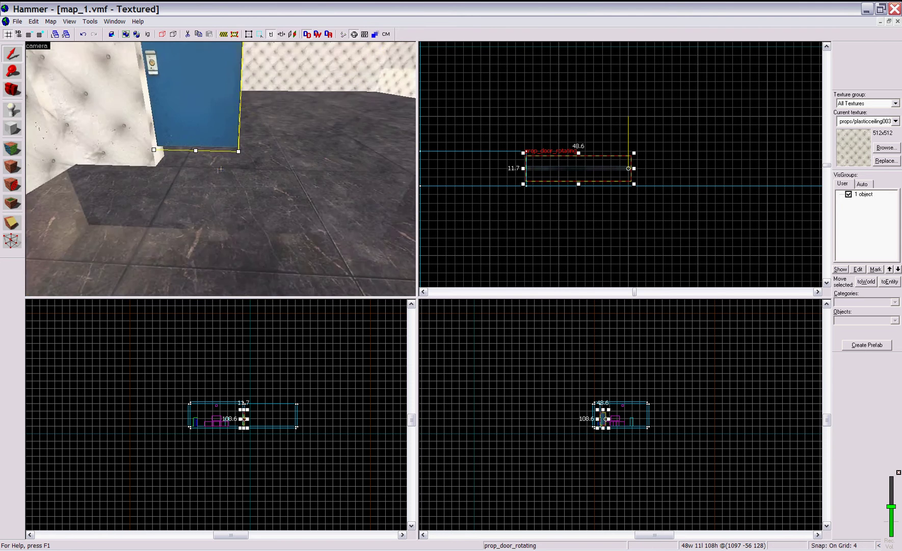
{"action": "key", "text": "w"}
{"action": "key", "text": "s"}
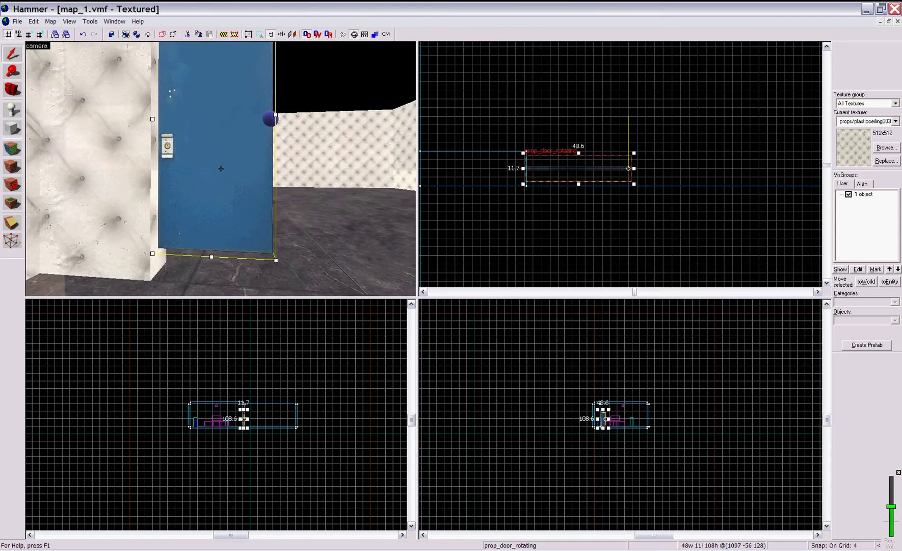
{"action": "key", "text": "w"}
{"action": "key", "text": "s"}
{"action": "key", "text": "a"}
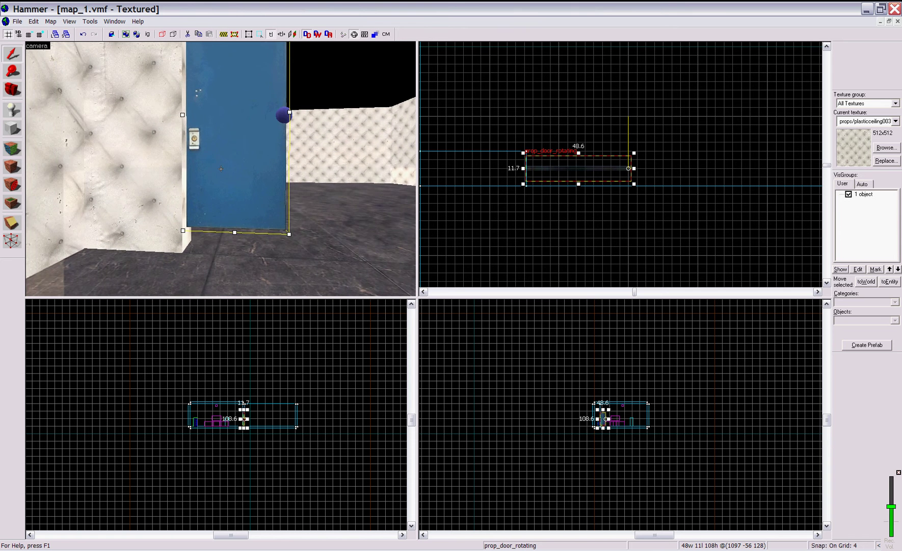
{"action": "key", "text": "w"}
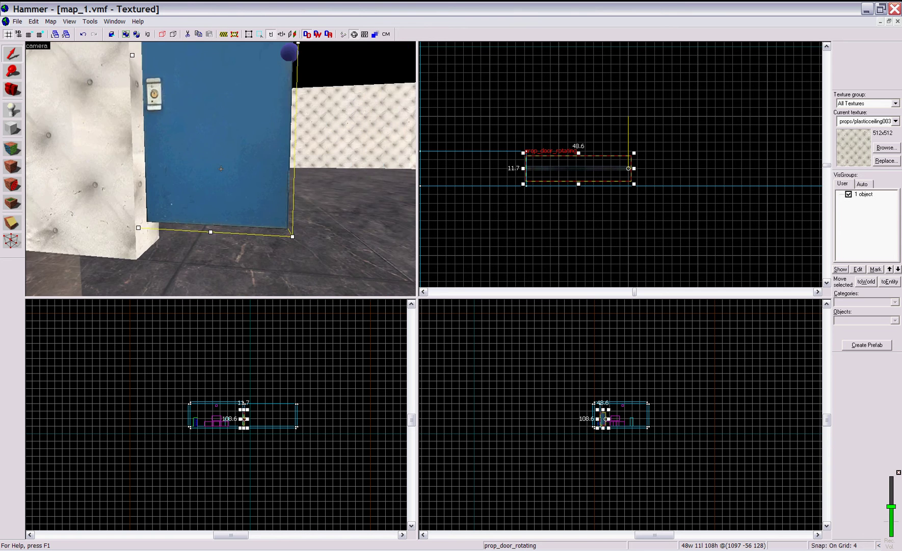
{"action": "key", "text": "s"}
{"action": "key", "text": "w"}
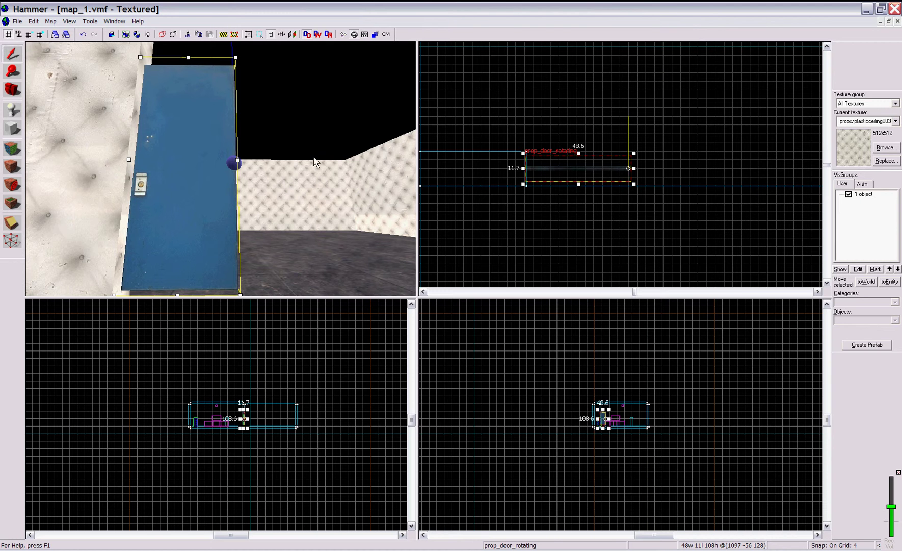
{"action": "key", "text": "z"}
{"action": "key", "text": "z"}
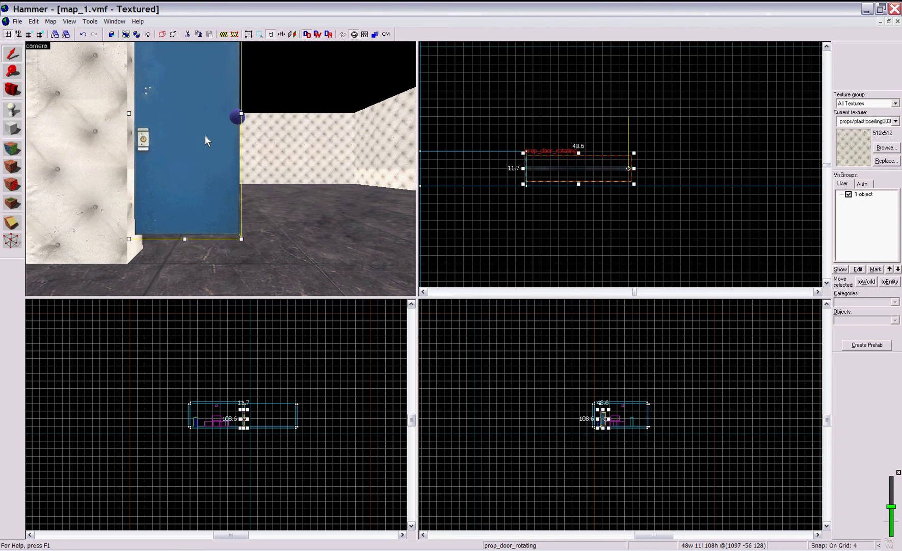
Move the blue door 4 units away from the padded wall and 4 units lower
{"action": "left_click_drag", "start_coordinate": [199, 130], "coordinate": [216, 142]}
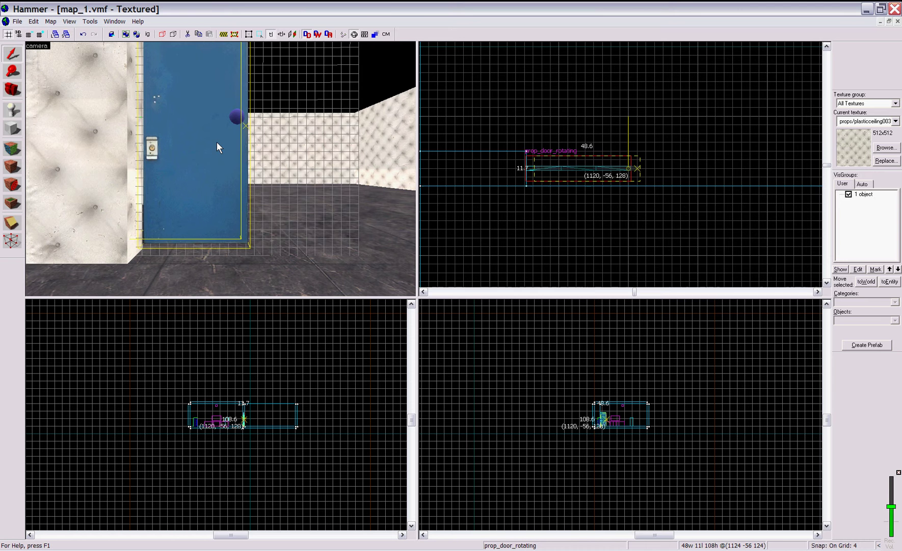
{"action": "scroll", "coordinate": [544, 164], "scroll_direction": "up", "scroll_amount": 5}
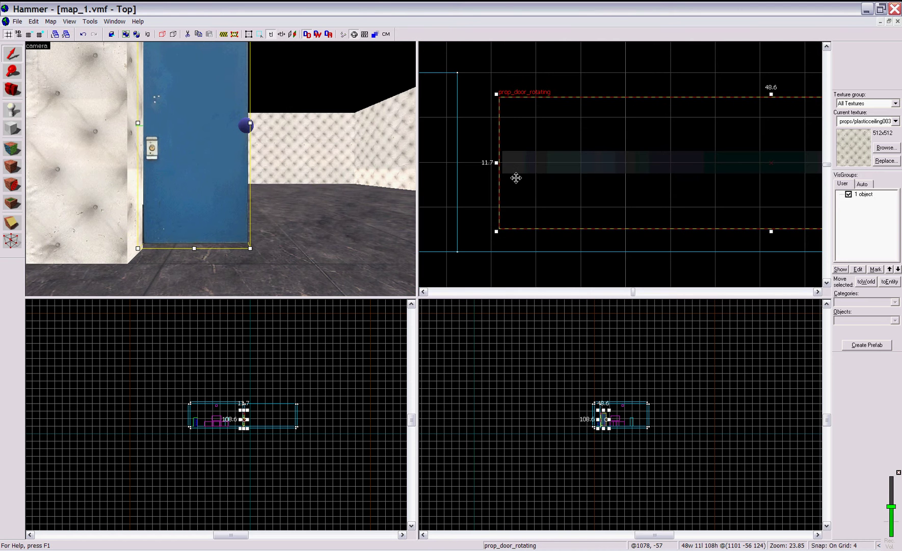
{"action": "scroll", "coordinate": [516, 178], "scroll_direction": "down", "scroll_amount": 2}
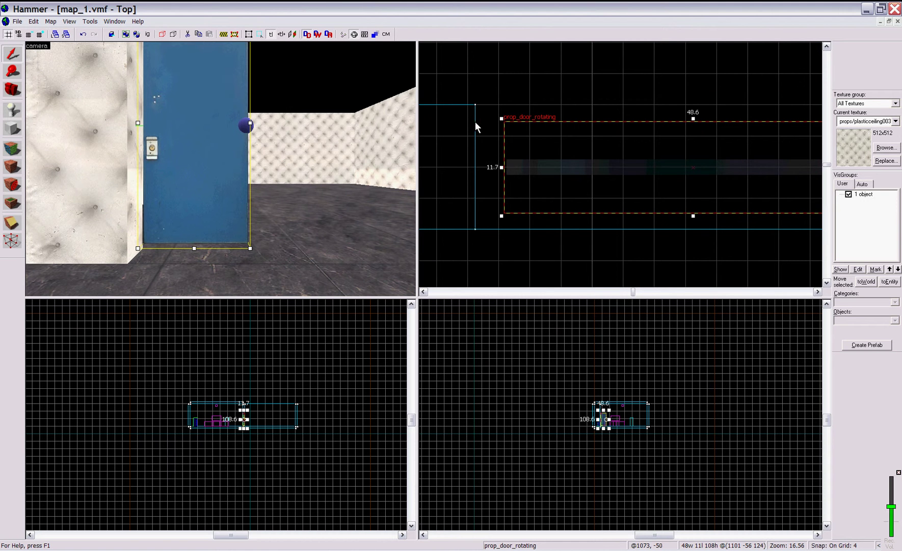
Try shortening the padded wall beside the door to 48 units, then undo that change
{"action": "left_click", "coordinate": [476, 137]}
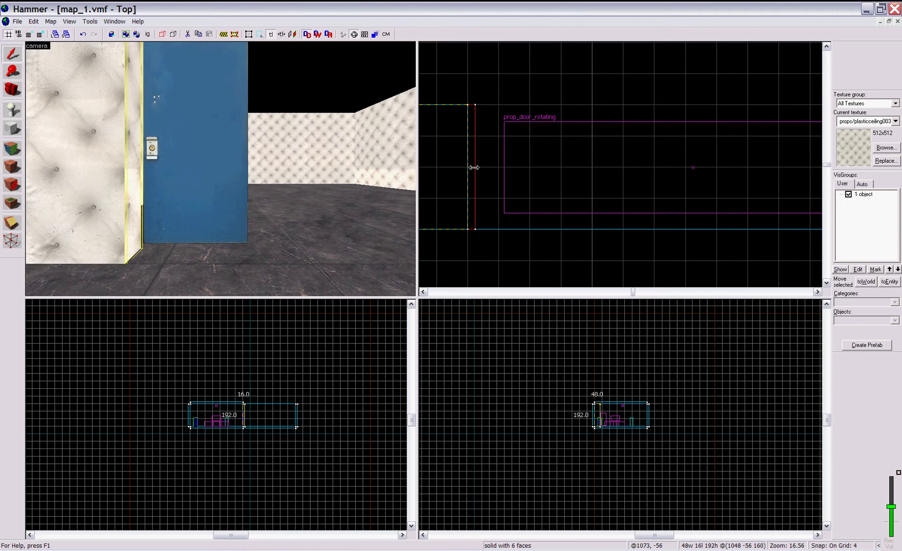
{"action": "left_click", "coordinate": [513, 169]}
{"action": "left_click_drag", "start_coordinate": [513, 167], "coordinate": [480, 167]}
{"action": "left_click_drag", "start_coordinate": [536, 171], "coordinate": [572, 169]}
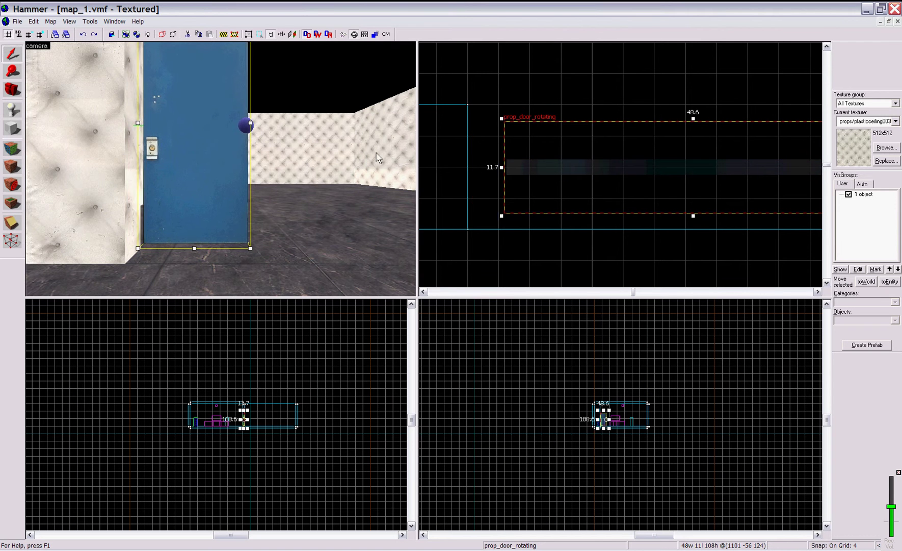
{"action": "left_click", "coordinate": [377, 158]}
{"action": "key", "text": "ctrl+z"}
Move the door 4 units back toward the wall's end in the top view
{"action": "left_click", "coordinate": [506, 165]}
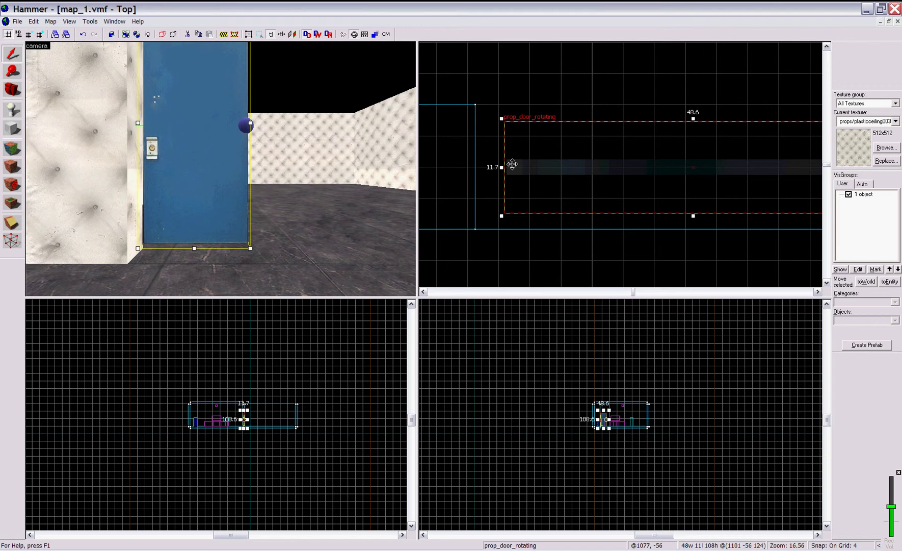
{"action": "left_click_drag", "start_coordinate": [565, 170], "coordinate": [533, 170]}
{"action": "scroll", "coordinate": [525, 172], "scroll_direction": "down", "scroll_amount": 8}
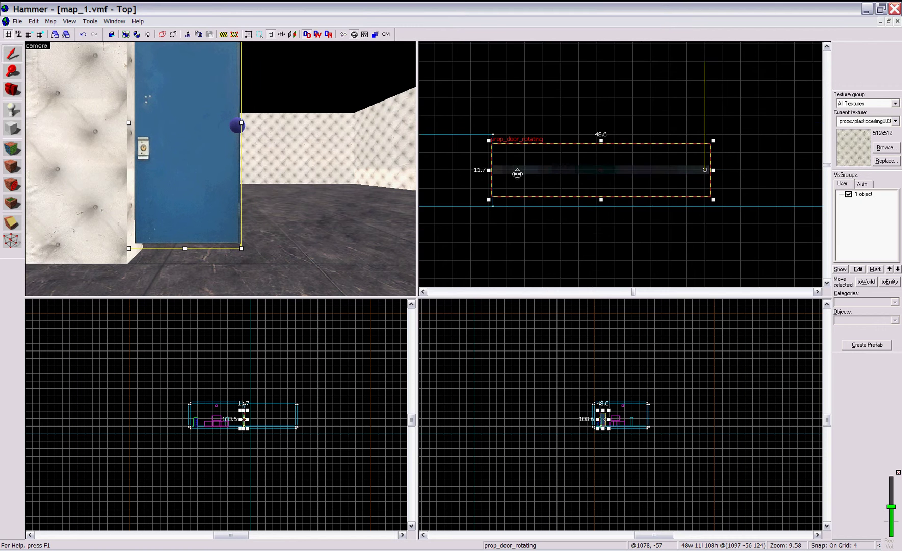
Shorten the padded wall beside the door by pulling its end back from the door to a grid line
{"action": "scroll", "coordinate": [443, 181], "scroll_direction": "up", "scroll_amount": 6}
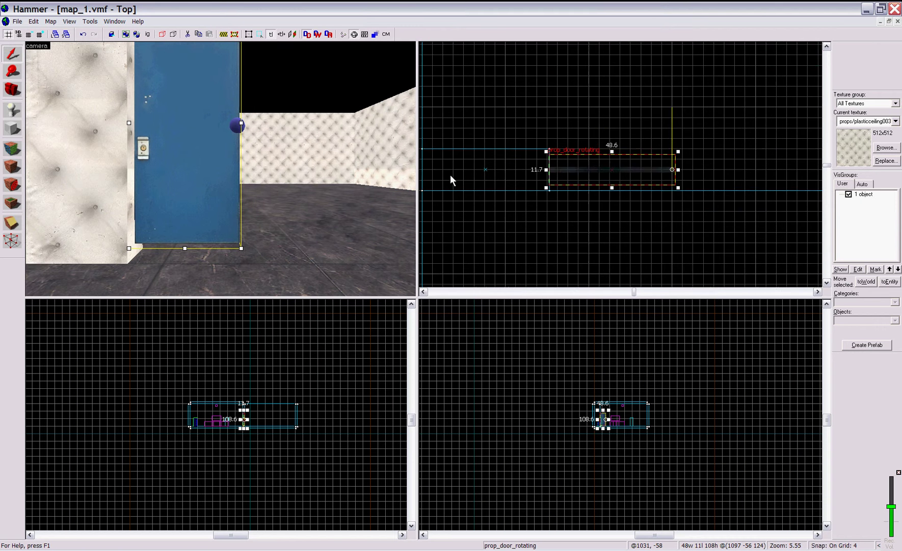
{"action": "left_click", "coordinate": [513, 165]}
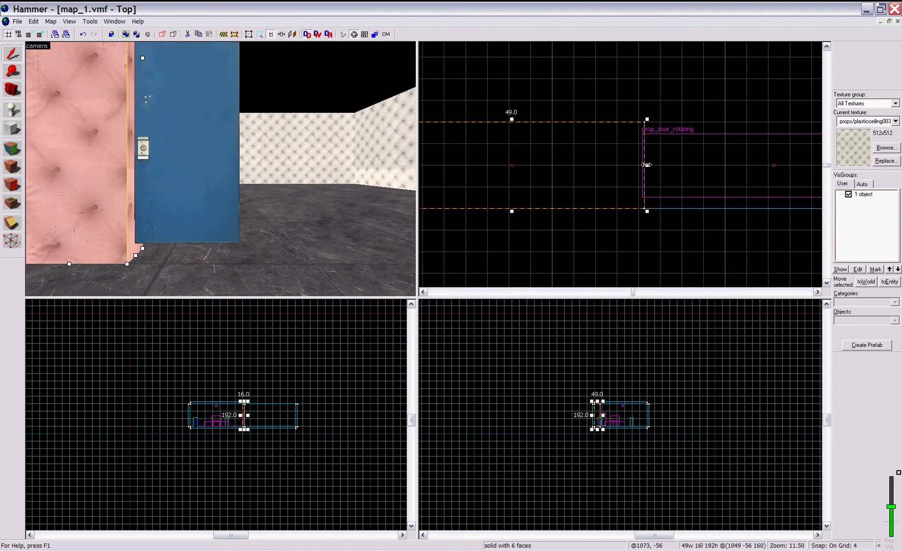
{"action": "left_click_drag", "start_coordinate": [646, 164], "coordinate": [618, 165]}
Move the rotating door one 4-unit grid step toward the shortened wall's end
{"action": "left_click", "coordinate": [773, 168]}
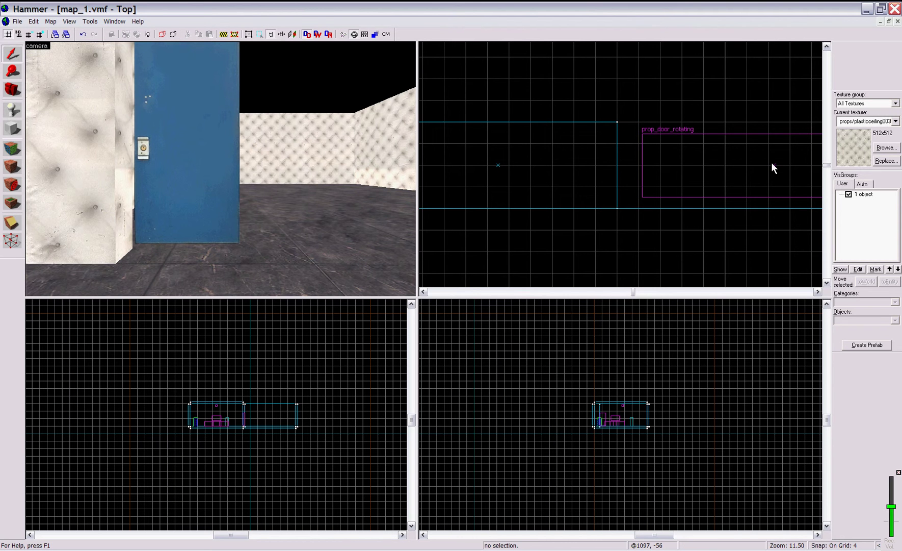
{"action": "left_click", "coordinate": [773, 168]}
{"action": "left_click_drag", "start_coordinate": [735, 167], "coordinate": [560, 164]}
Try to stretch the door's bounding box toward the wall to close the remaining gap
{"action": "scroll", "coordinate": [627, 170], "scroll_direction": "up", "scroll_amount": 8}
{"action": "key", "text": "Escape"}
{"action": "scroll", "coordinate": [635, 163], "scroll_direction": "down", "scroll_amount": 3}
{"action": "left_click_drag", "start_coordinate": [633, 162], "coordinate": [478, 161]}
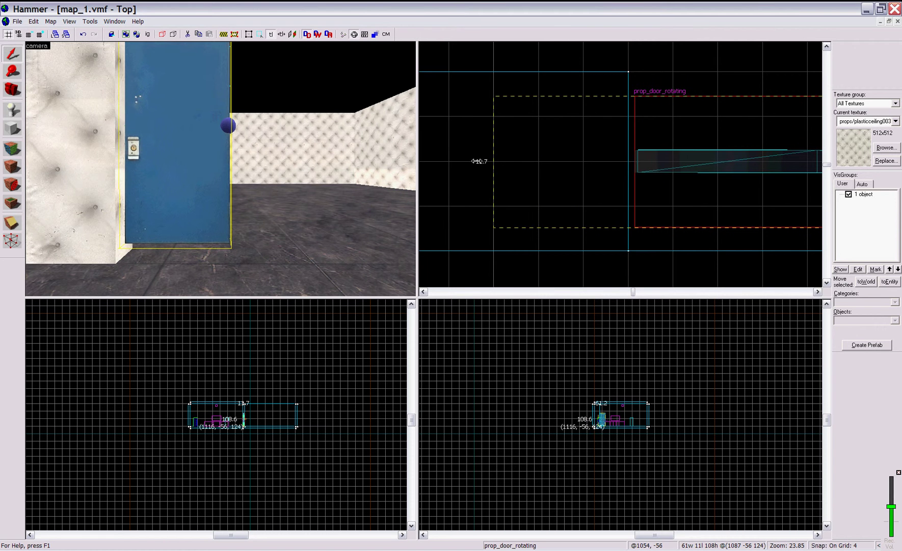
{"action": "key", "text": "Escape"}
{"action": "scroll", "coordinate": [632, 159], "scroll_direction": "up", "scroll_amount": 5}
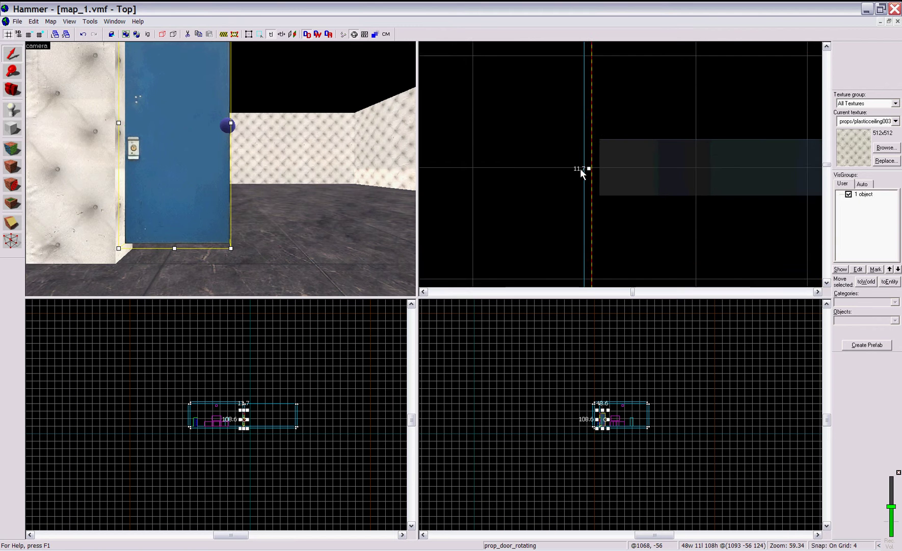
{"action": "scroll", "coordinate": [580, 168], "scroll_direction": "up", "scroll_amount": 1}
{"action": "left_click_drag", "start_coordinate": [580, 168], "coordinate": [422, 171]}
{"action": "scroll", "coordinate": [412, 169], "scroll_direction": "down", "scroll_amount": 1}
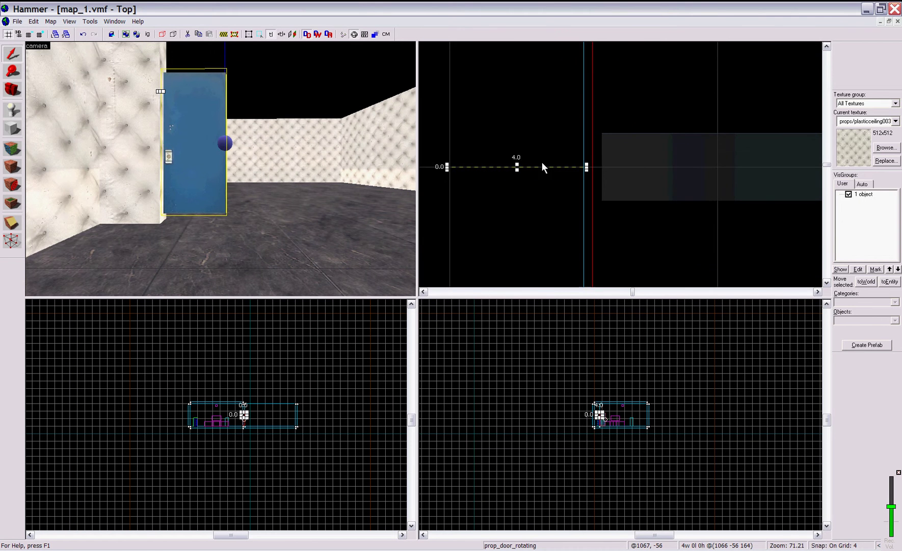
{"action": "scroll", "coordinate": [596, 168], "scroll_direction": "down", "scroll_amount": 4}
{"action": "left_click", "coordinate": [596, 167]}
{"action": "scroll", "coordinate": [595, 168], "scroll_direction": "up", "scroll_amount": 1}
{"action": "scroll", "coordinate": [577, 168], "scroll_direction": "down", "scroll_amount": 4}
{"action": "left_click", "coordinate": [175, 163]}
{"action": "scroll", "coordinate": [363, 152], "scroll_direction": "up", "scroll_amount": 1}
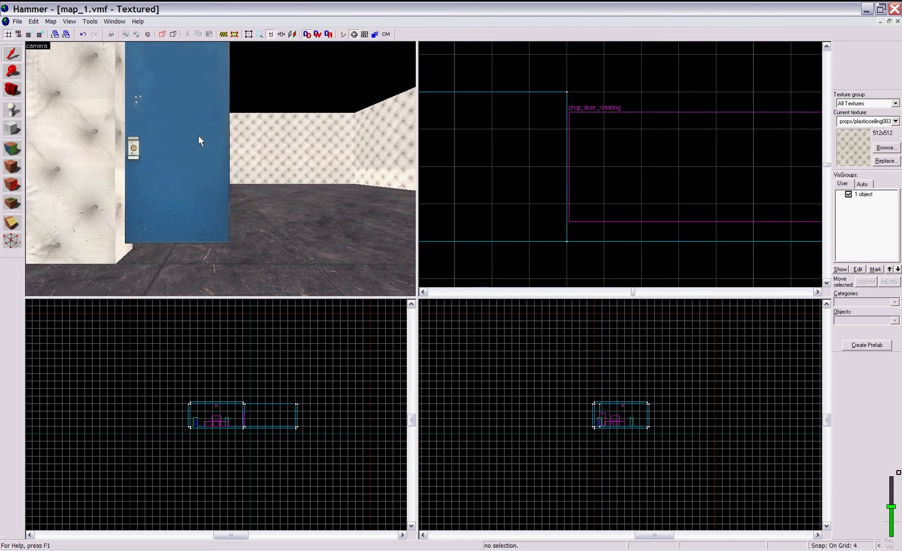
Try to nudge the door by less than a grid step until its edge meets the wall's end
{"action": "left_click_drag", "start_coordinate": [567, 167], "coordinate": [439, 172]}
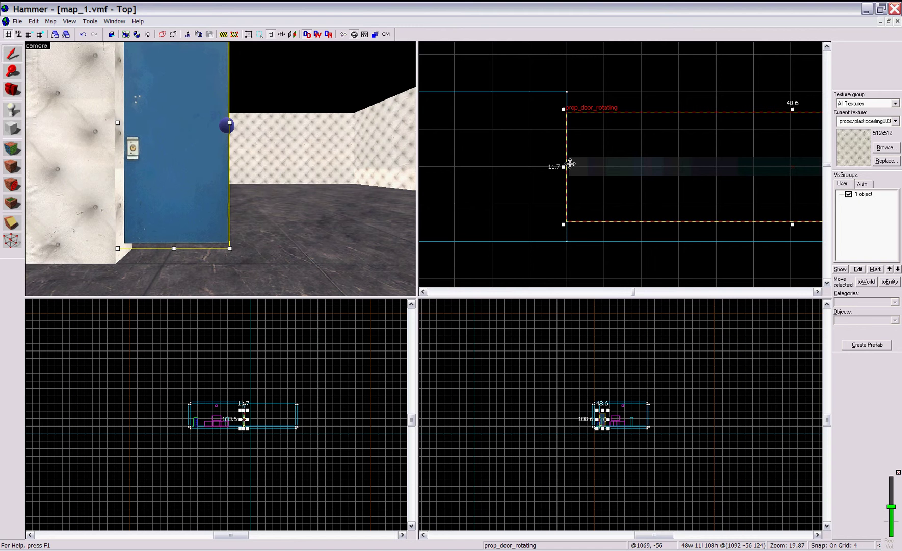
{"action": "left_click_drag", "start_coordinate": [564, 167], "coordinate": [364, 167]}
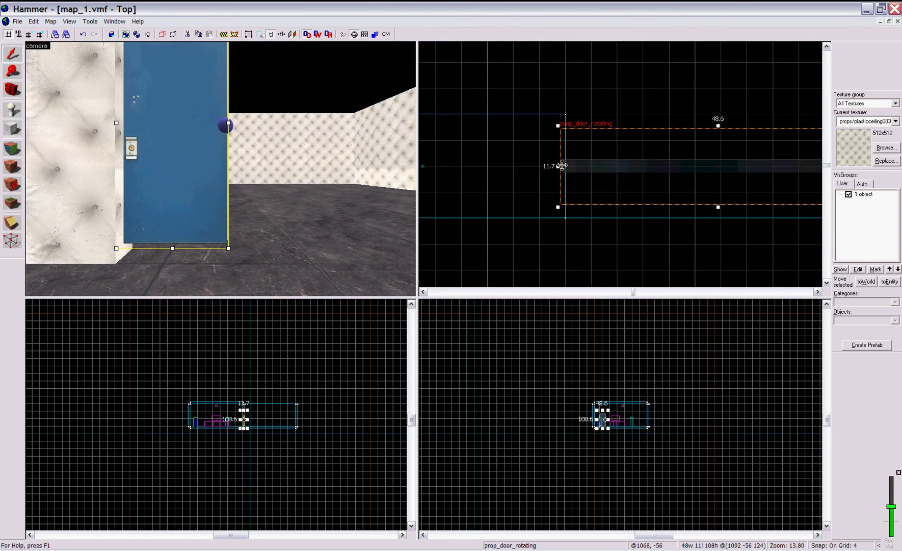
{"action": "scroll", "coordinate": [695, 165], "scroll_direction": "down", "scroll_amount": 6}
{"action": "scroll", "coordinate": [675, 165], "scroll_direction": "up", "scroll_amount": 4}
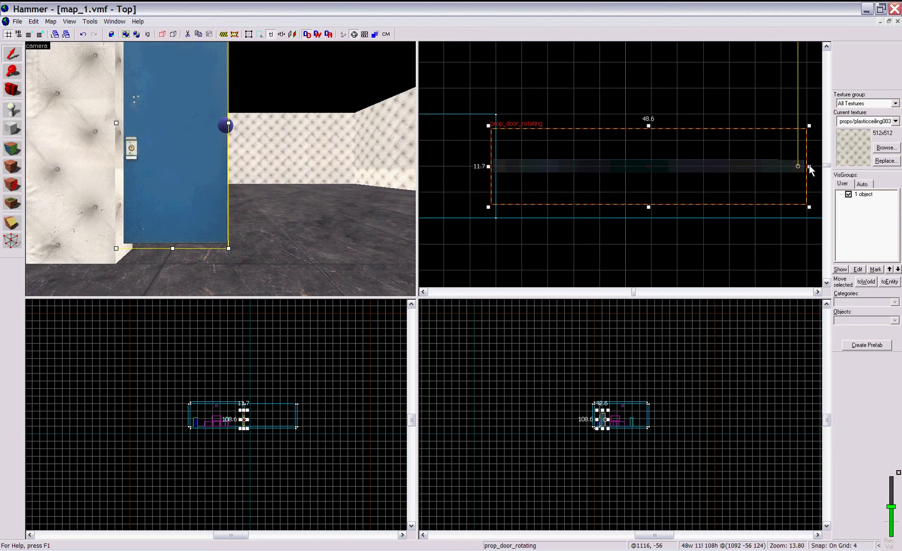
Move the door 4 units away from the wall, and return it beside the wall's end
{"action": "left_click", "coordinate": [805, 166]}
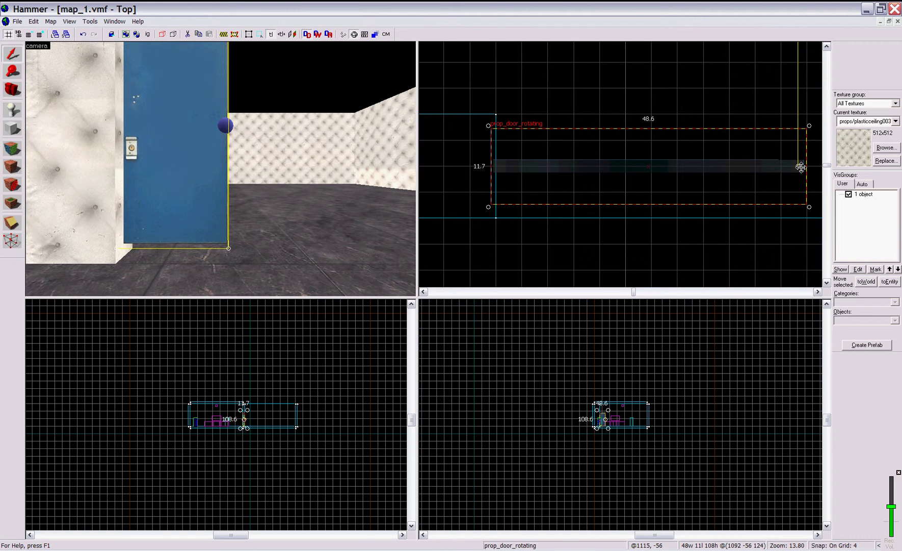
{"action": "left_click", "coordinate": [804, 166]}
{"action": "left_click_drag", "start_coordinate": [809, 167], "coordinate": [836, 170]}
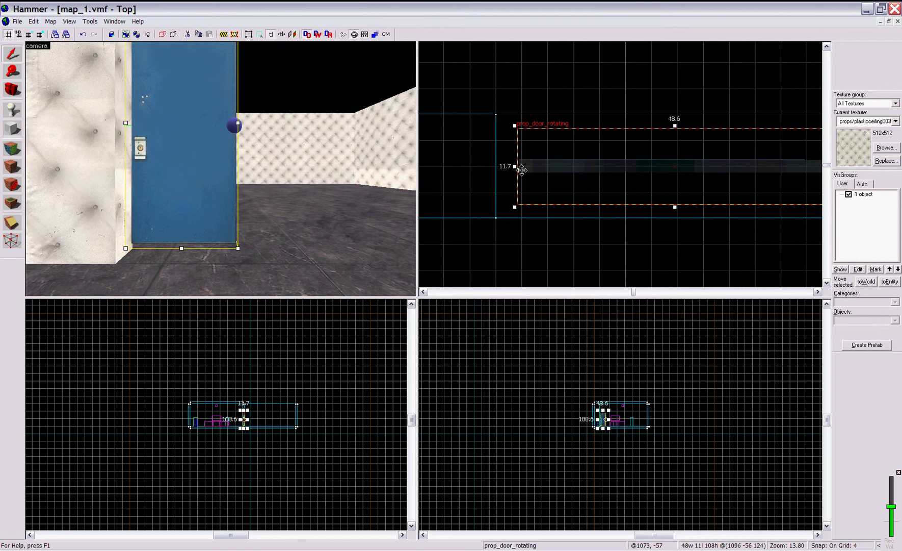
{"action": "left_click_drag", "start_coordinate": [514, 168], "coordinate": [483, 173]}
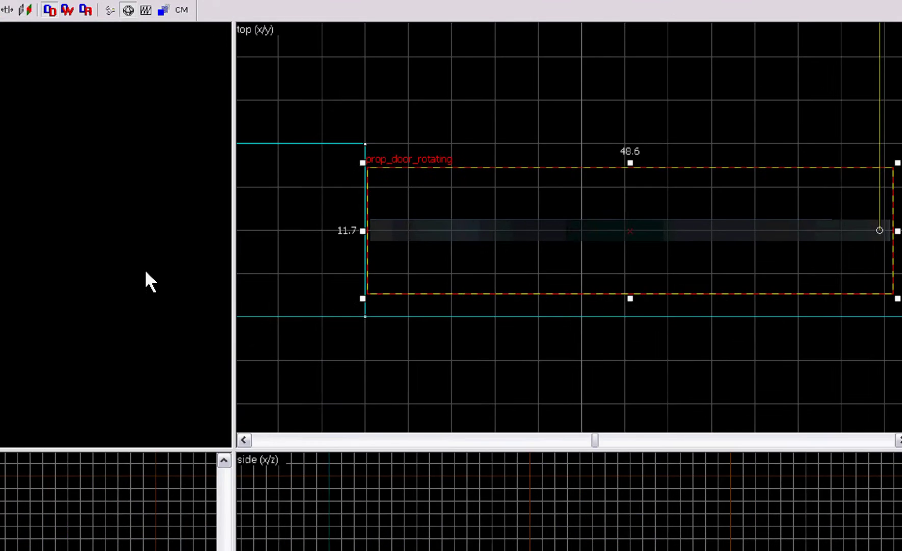
Deselect the door and look closely at the gap between it and the wall's end in the top view
{"action": "left_click", "coordinate": [283, 193]}
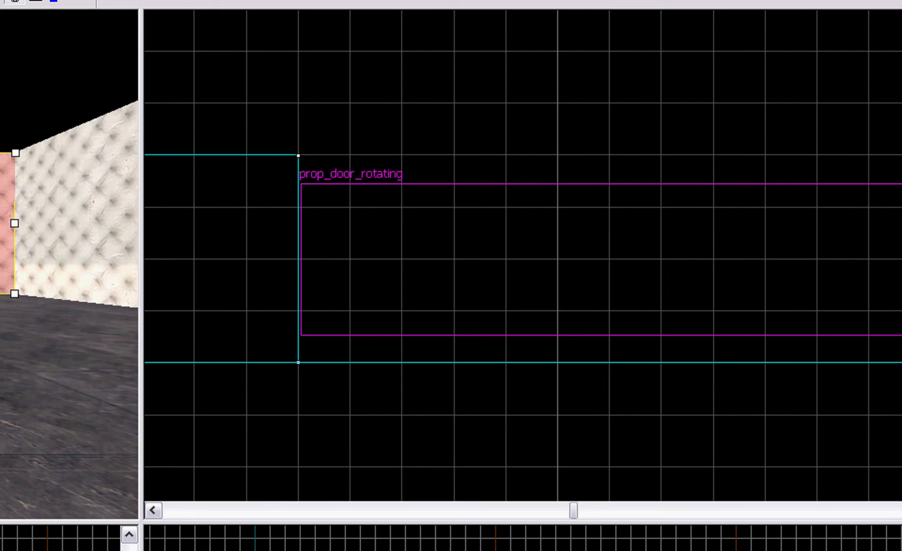
{"action": "scroll", "coordinate": [417, 296], "scroll_direction": "up", "scroll_amount": 3}
{"action": "scroll", "coordinate": [373, 294], "scroll_direction": "down", "scroll_amount": 2}
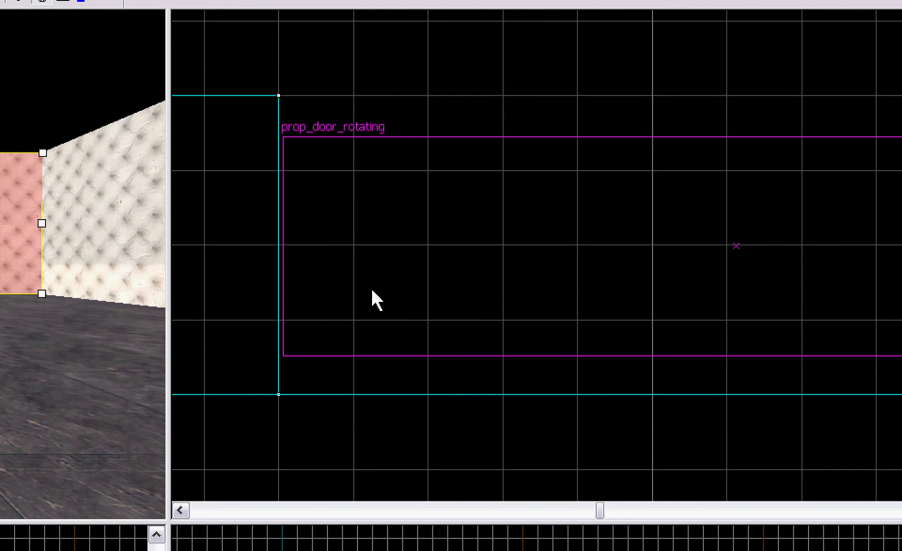
Select the door and move it toward the wall until its bounding box is flush with the wall's end
{"action": "scroll", "coordinate": [281, 283], "scroll_direction": "up", "scroll_amount": 2}
{"action": "left_click", "coordinate": [321, 256]}
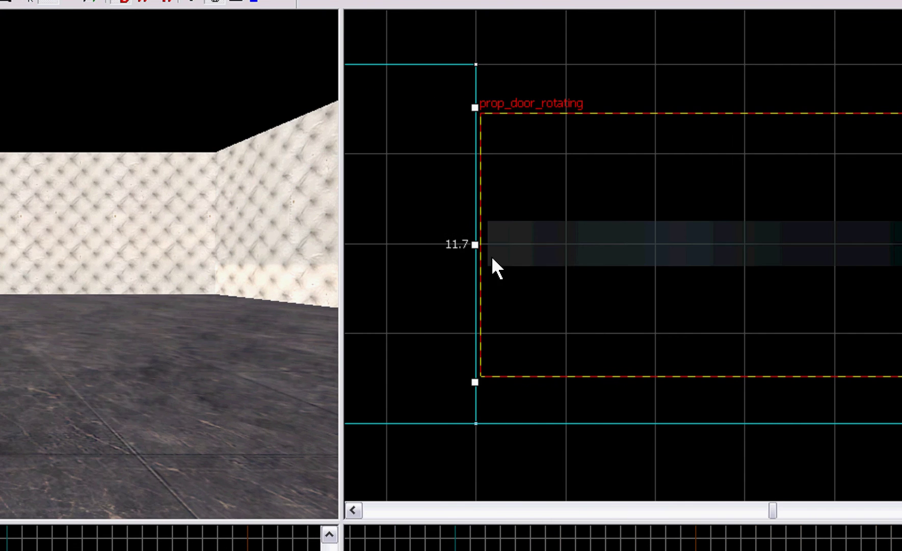
{"action": "left_click_drag", "start_coordinate": [475, 243], "coordinate": [294, 250]}
{"action": "scroll", "coordinate": [509, 251], "scroll_direction": "up", "scroll_amount": 2}
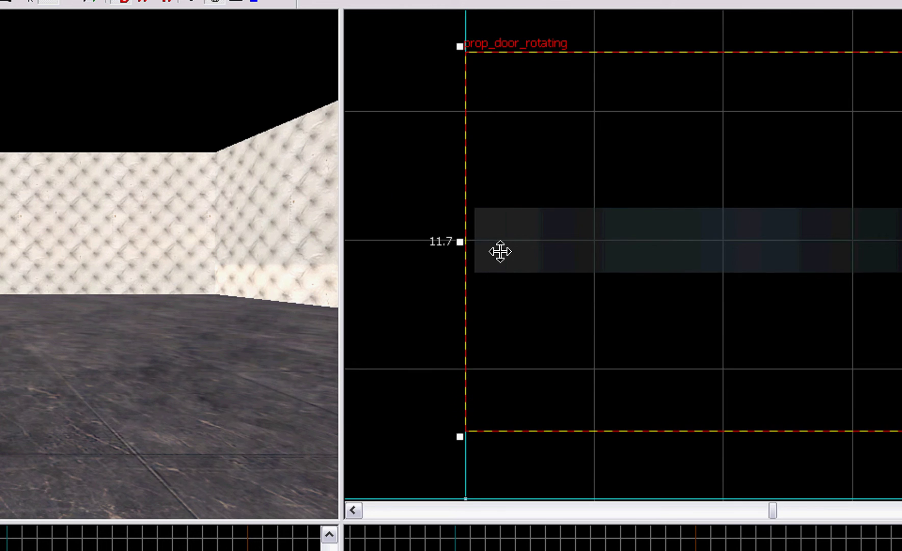
Shift the door slightly further so its bounding box overlaps the wall's end and the door panel nearly touches it
{"action": "scroll", "coordinate": [446, 238], "scroll_direction": "up", "scroll_amount": 2}
{"action": "left_click_drag", "start_coordinate": [448, 239], "coordinate": [302, 239]}
{"action": "left_click_drag", "start_coordinate": [174, 236], "coordinate": [130, 236]}
{"action": "scroll", "coordinate": [647, 224], "scroll_direction": "down", "scroll_amount": 4}
{"action": "scroll", "coordinate": [584, 216], "scroll_direction": "up", "scroll_amount": 3}
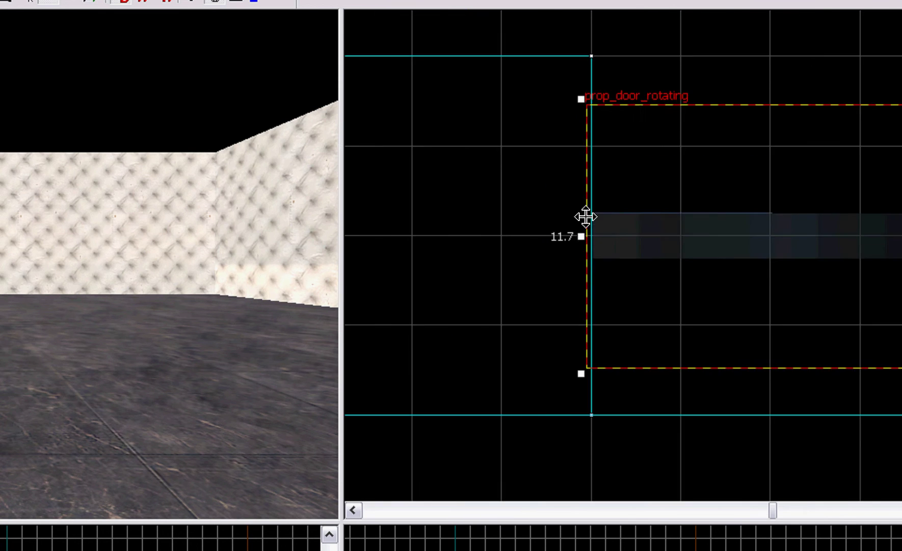
{"action": "scroll", "coordinate": [614, 254], "scroll_direction": "down", "scroll_amount": 5}
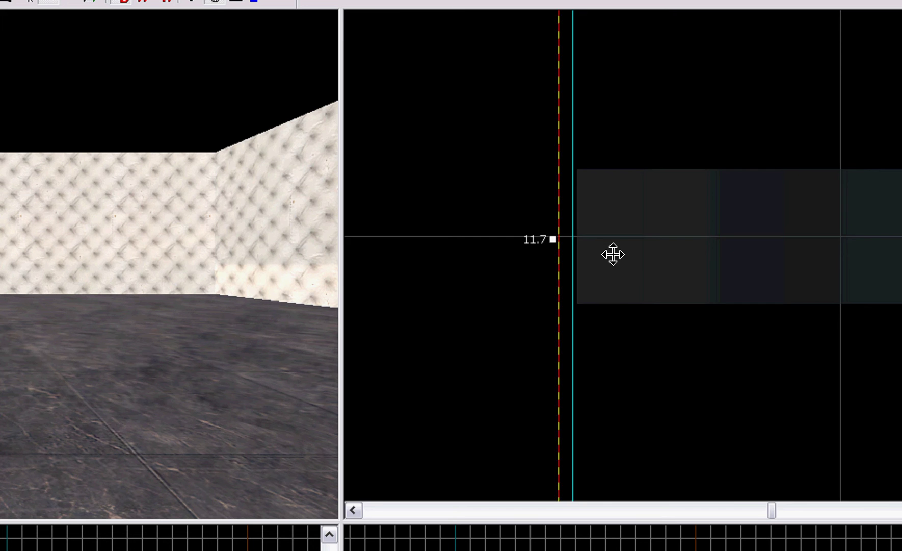
{"action": "scroll", "coordinate": [650, 240], "scroll_direction": "up", "scroll_amount": 2}
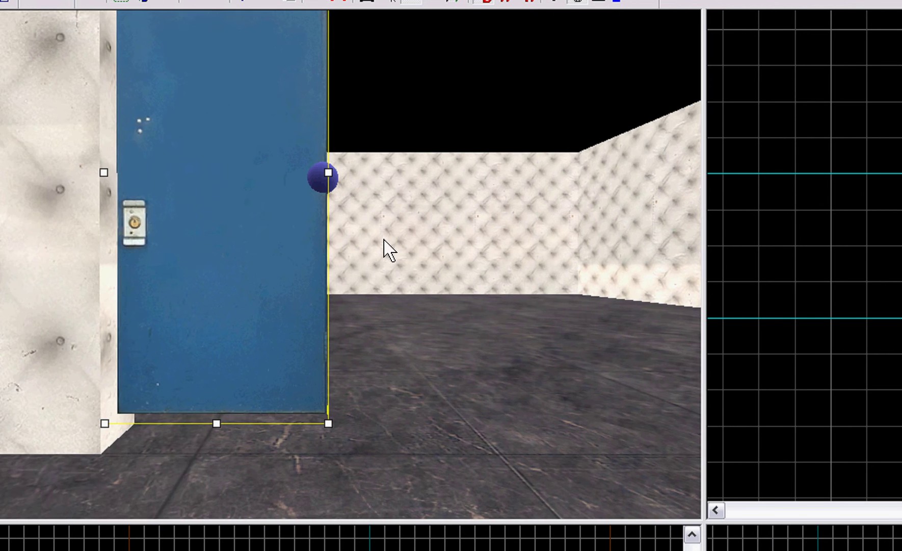
Lower the door in the side view until its bottom edge sits just above the floor
{"action": "key", "text": "w"}
{"action": "key", "text": "z"}
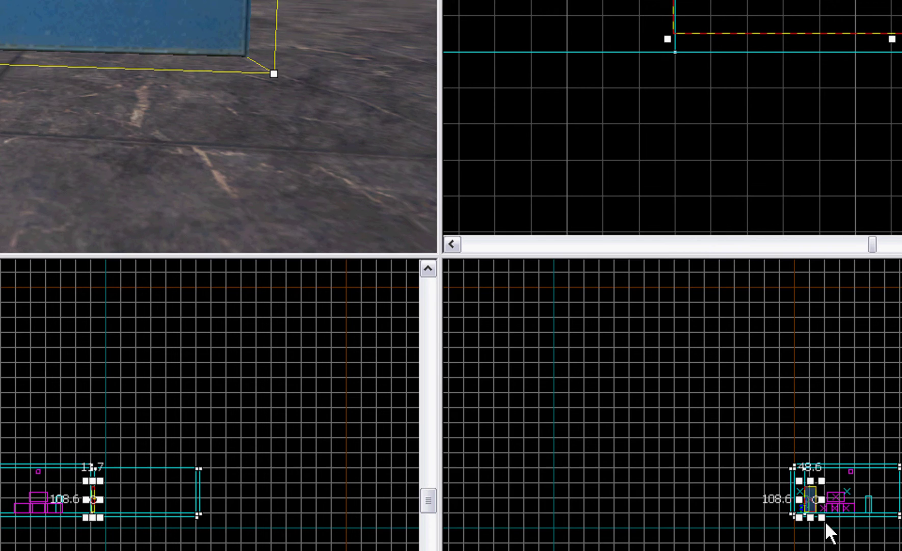
{"action": "scroll", "coordinate": [809, 500], "scroll_direction": "up", "scroll_amount": 10}
{"action": "scroll", "coordinate": [784, 487], "scroll_direction": "up", "scroll_amount": 8}
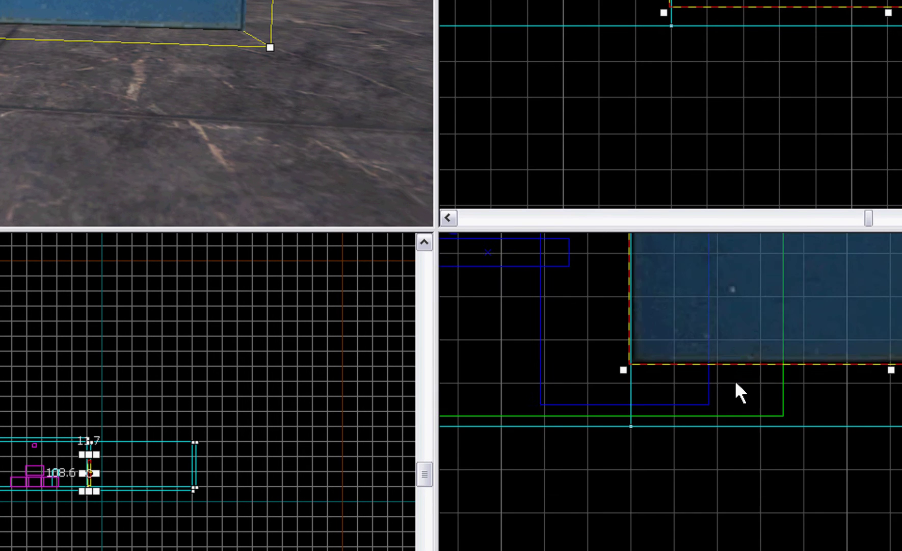
{"action": "scroll", "coordinate": [732, 382], "scroll_direction": "down", "scroll_amount": 2}
{"action": "scroll", "coordinate": [732, 383], "scroll_direction": "up", "scroll_amount": 2}
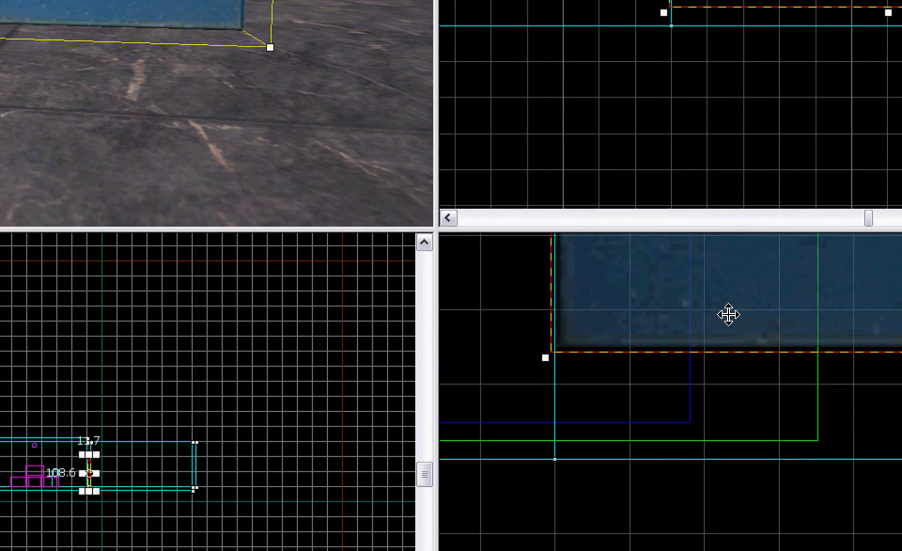
{"action": "left_click_drag", "start_coordinate": [729, 314], "coordinate": [727, 394]}
{"action": "key", "text": "ctrl+z"}
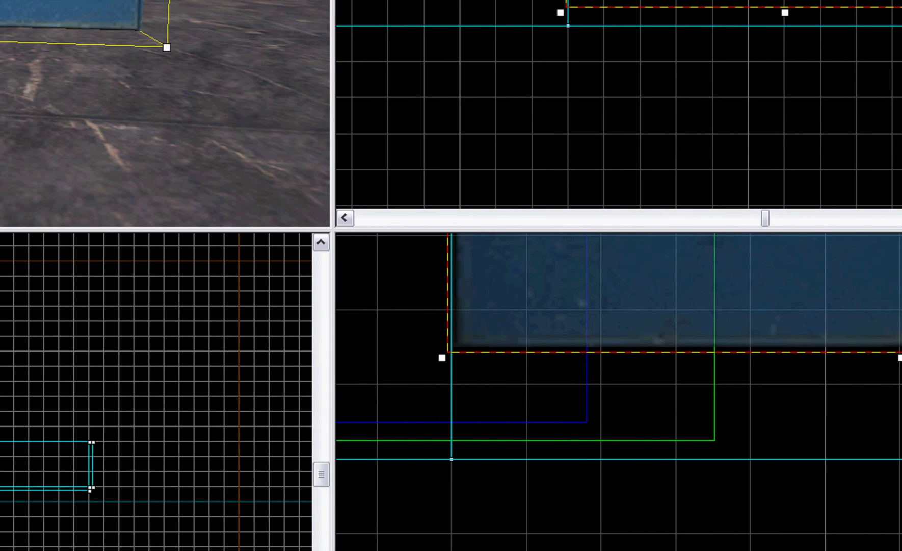
{"action": "left_click_drag", "start_coordinate": [886, 357], "coordinate": [864, 543]}
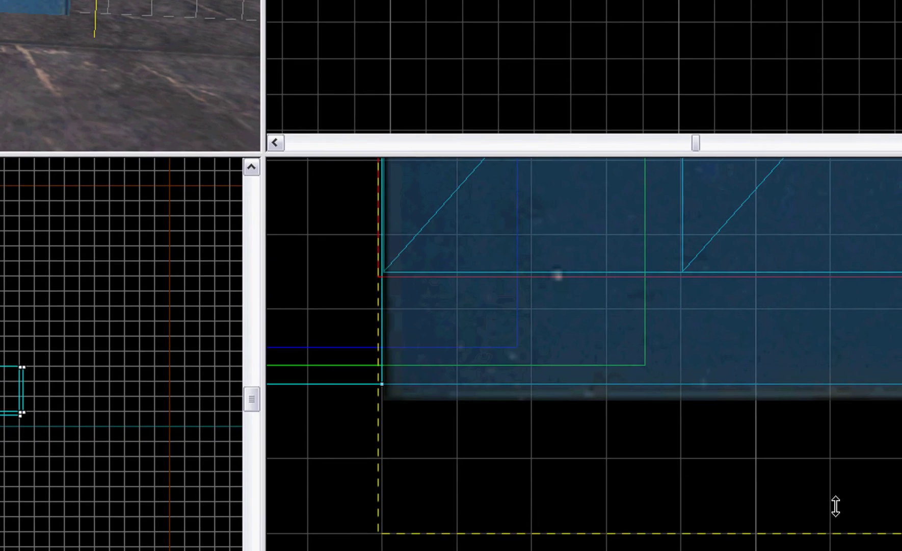
{"action": "left_click_drag", "start_coordinate": [836, 506], "coordinate": [819, 474]}
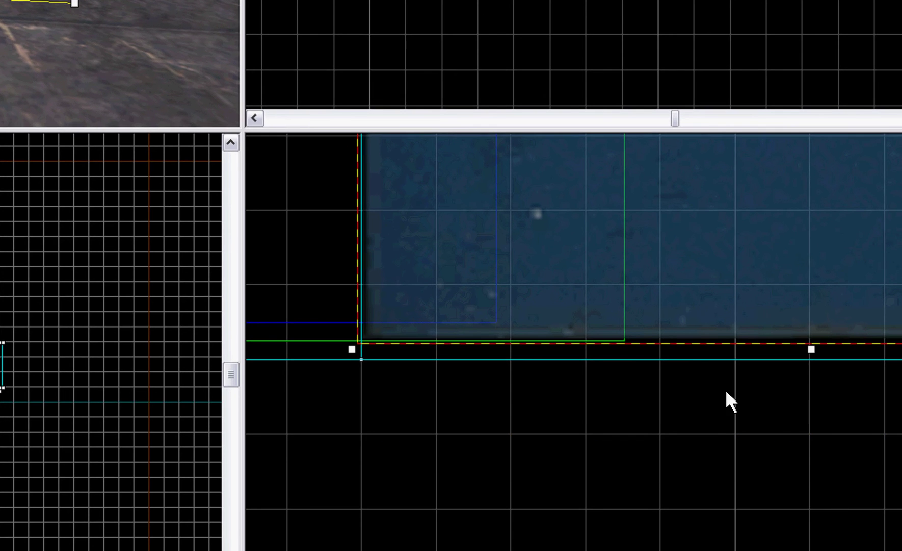
Examine the door's fit against the padded wall and the floor from several angles in the 3D view
{"action": "key", "text": "z"}
{"action": "key", "text": "s"}
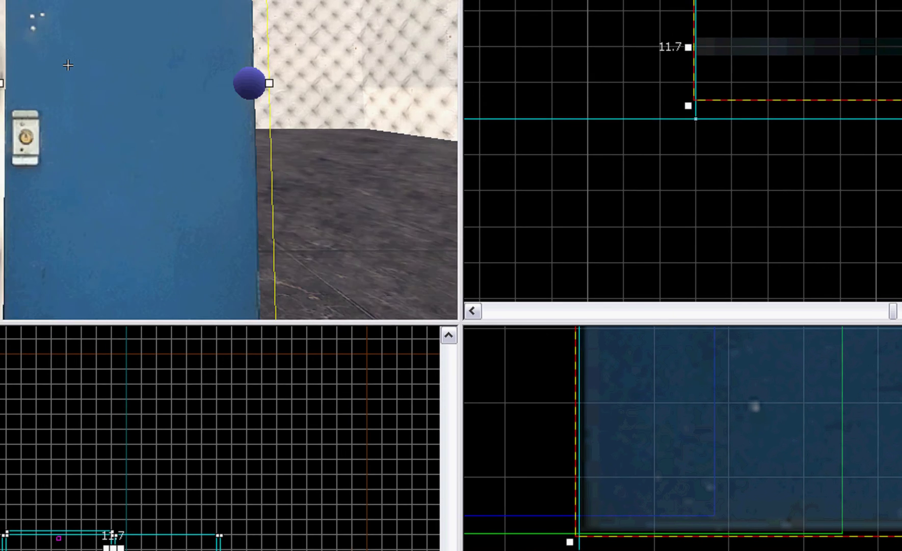
{"action": "key", "text": "s"}
{"action": "key", "text": "w"}
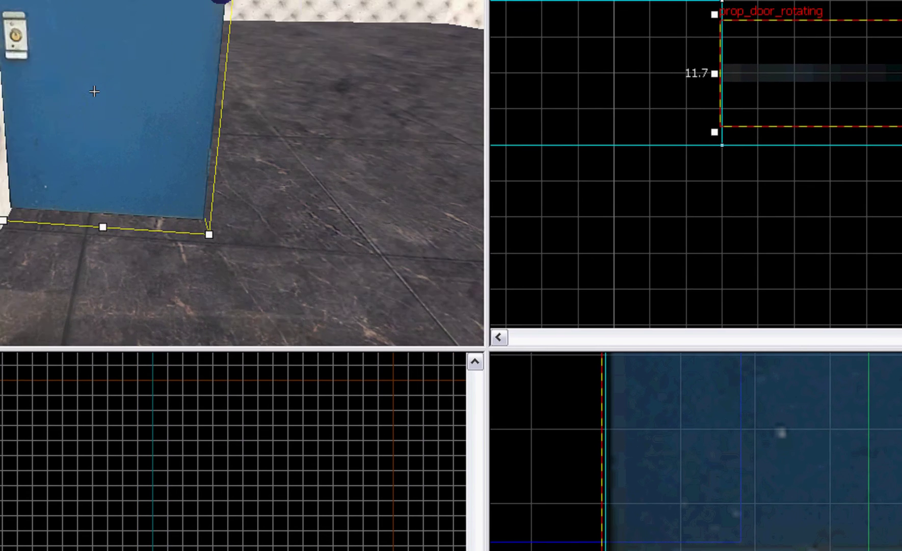
{"action": "key", "text": "w"}
{"action": "key", "text": "s"}
{"action": "key", "text": "z"}
{"action": "key", "text": "s"}
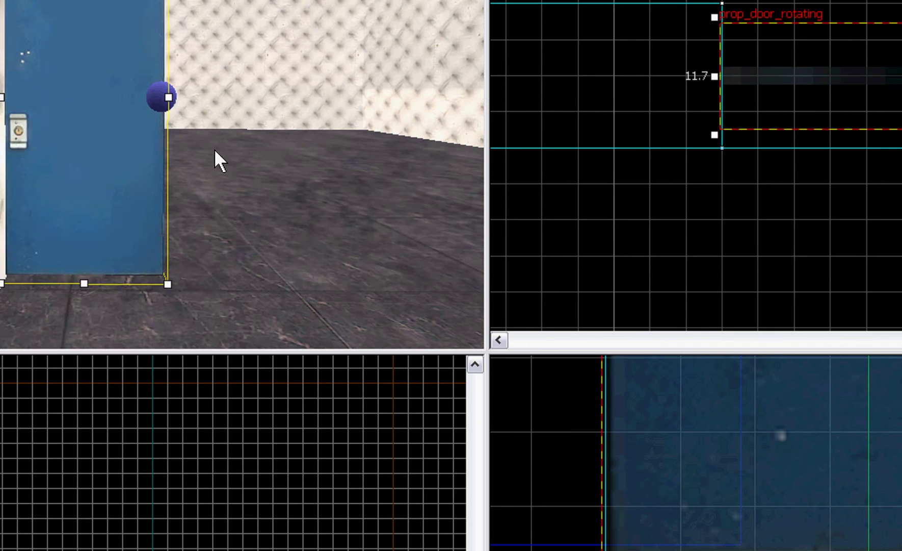
{"action": "key", "text": "w"}
{"action": "scroll", "coordinate": [814, 469], "scroll_direction": "down", "scroll_amount": 5}
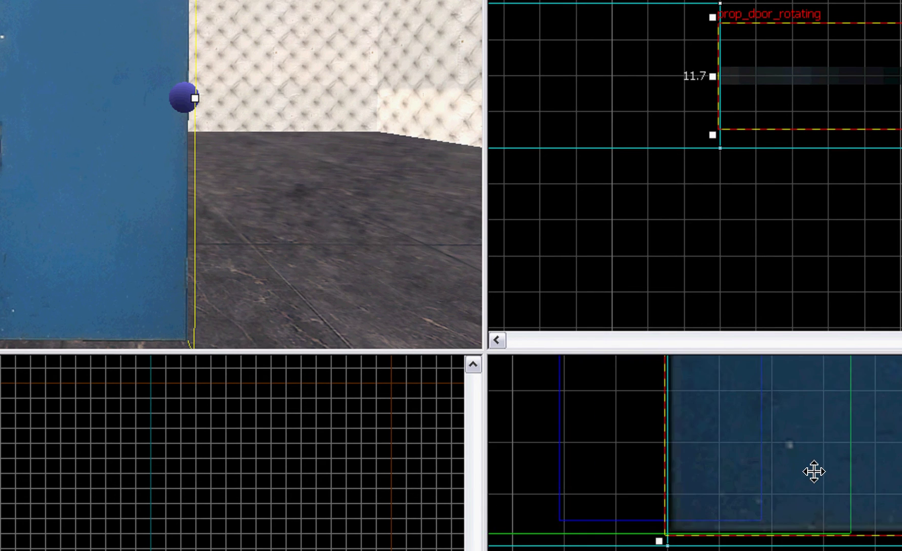
{"action": "scroll", "coordinate": [807, 432], "scroll_direction": "up", "scroll_amount": 6}
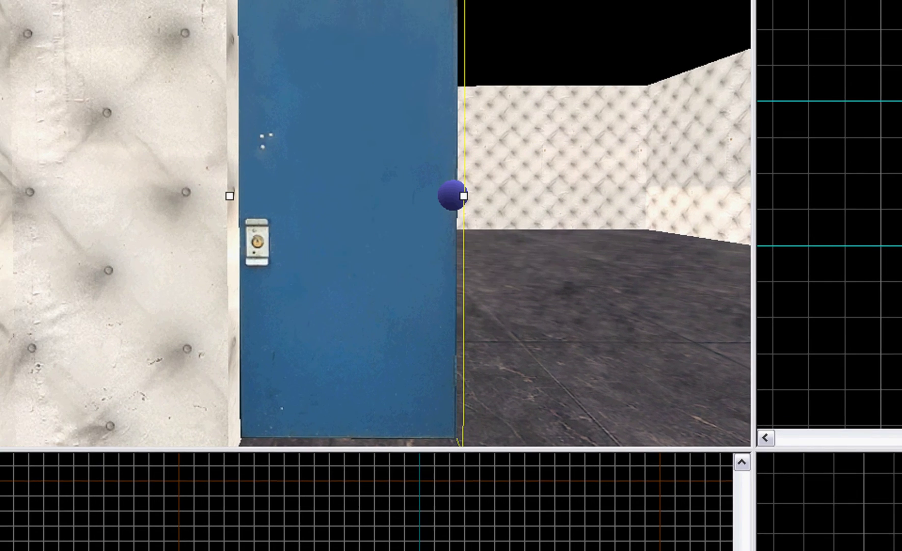
{"action": "key", "text": "z"}
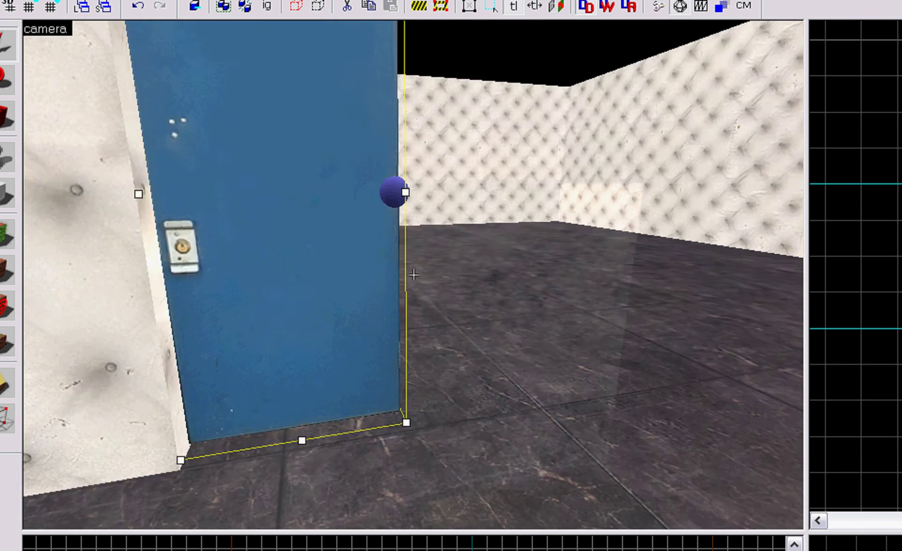
{"action": "key", "text": "s"}
{"action": "key", "text": "w"}
{"action": "key", "text": "z"}
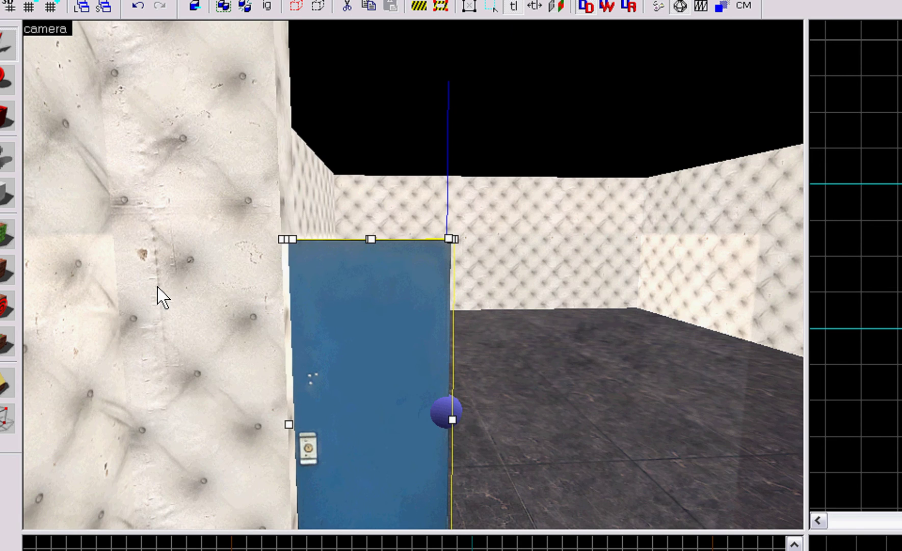
Duplicate the 44 by 16 unit padded wall to the opposite side of the door, against the door's far edge
{"action": "left_click", "coordinate": [214, 306]}
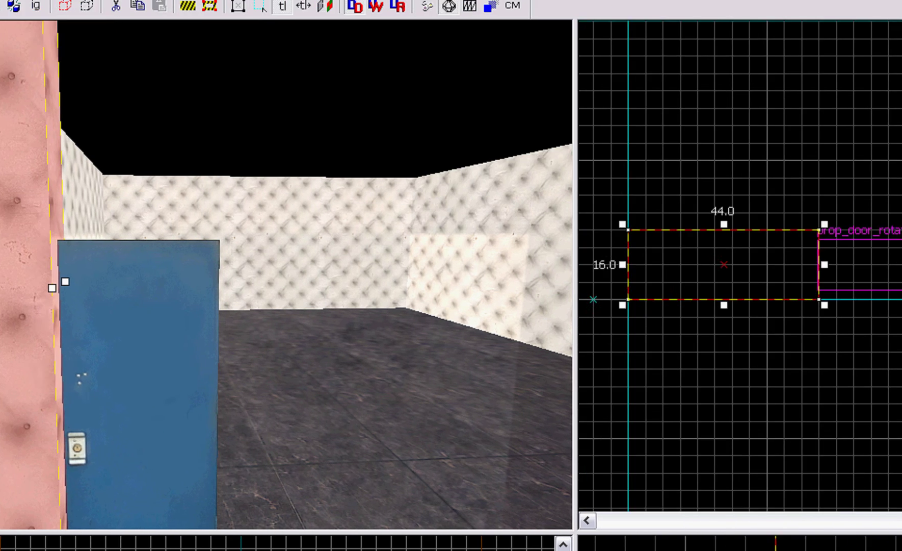
{"action": "scroll", "coordinate": [741, 265], "scroll_direction": "down", "scroll_amount": 4}
{"action": "scroll", "coordinate": [740, 265], "scroll_direction": "up", "scroll_amount": 2}
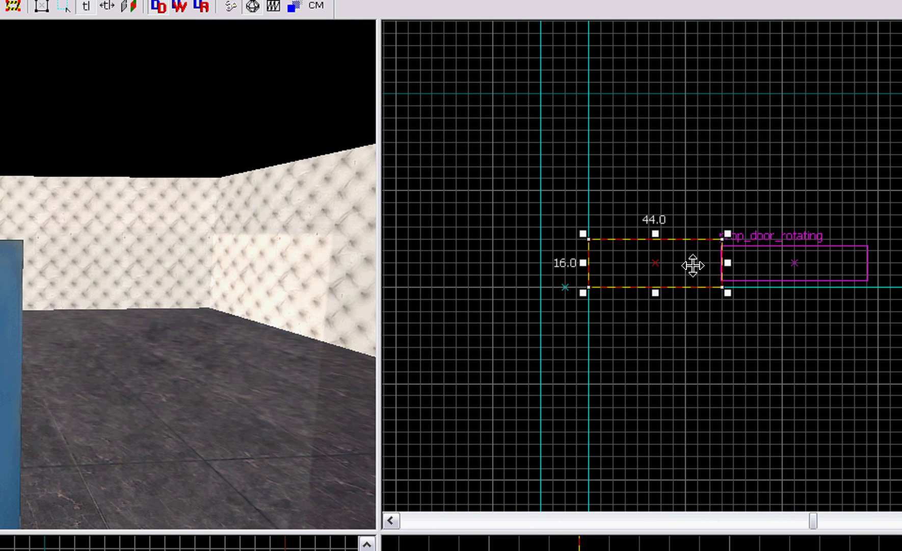
{"action": "mouse_move", "coordinate": [691, 265]}
{"action": "left_mouse_down", "text": "shift"}
{"action": "mouse_move", "coordinate": [901, 266]}
{"action": "mouse_move", "coordinate": [888, 264]}
{"action": "left_mouse_up", "text": "shift"}
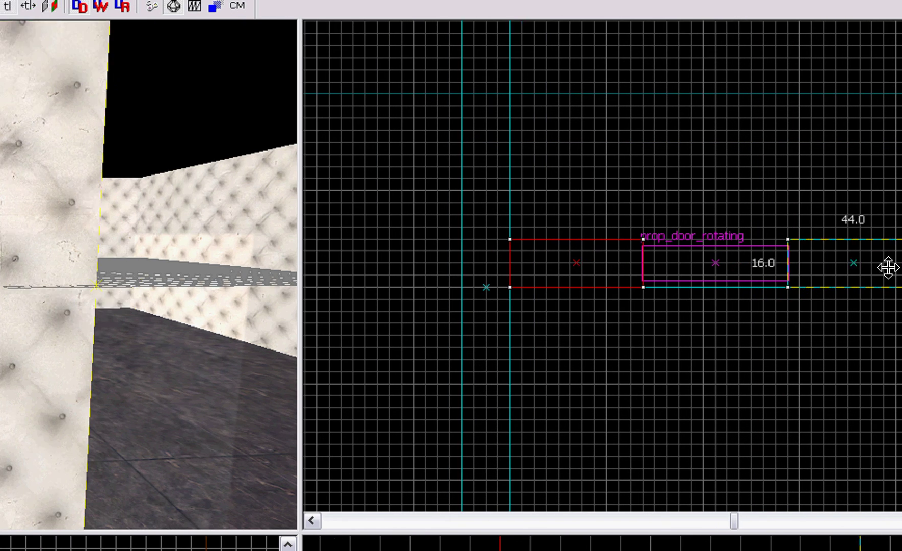
{"action": "scroll", "coordinate": [816, 270], "scroll_direction": "up", "scroll_amount": 5}
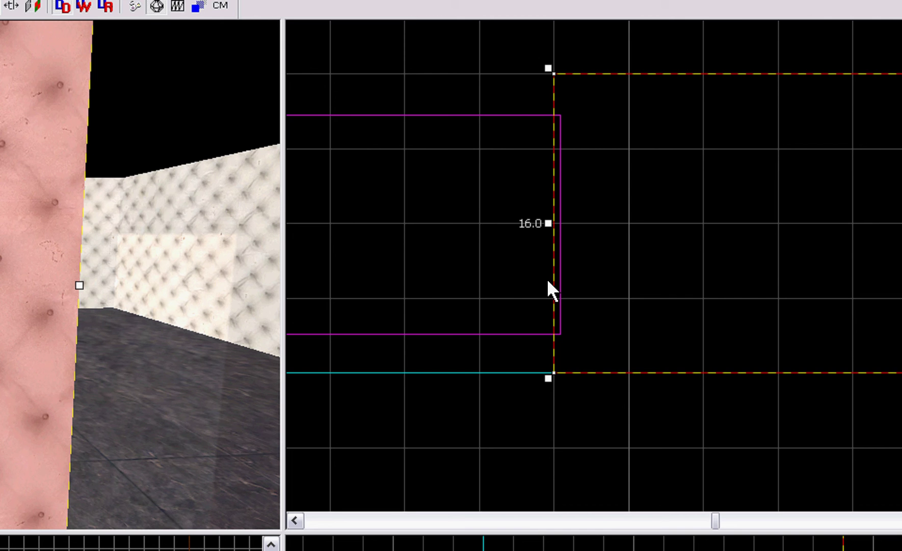
Duplicate the new wall across the doorway and shorten the copy to 84 units tall so it sits above the door
{"action": "scroll", "coordinate": [566, 275], "scroll_direction": "down", "scroll_amount": 3}
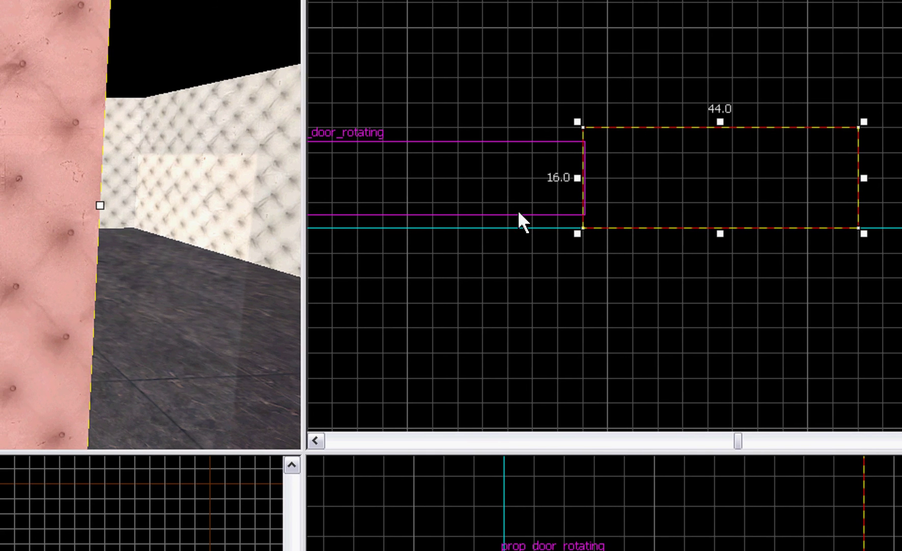
{"action": "left_click_drag", "start_coordinate": [685, 182], "coordinate": [417, 185]}
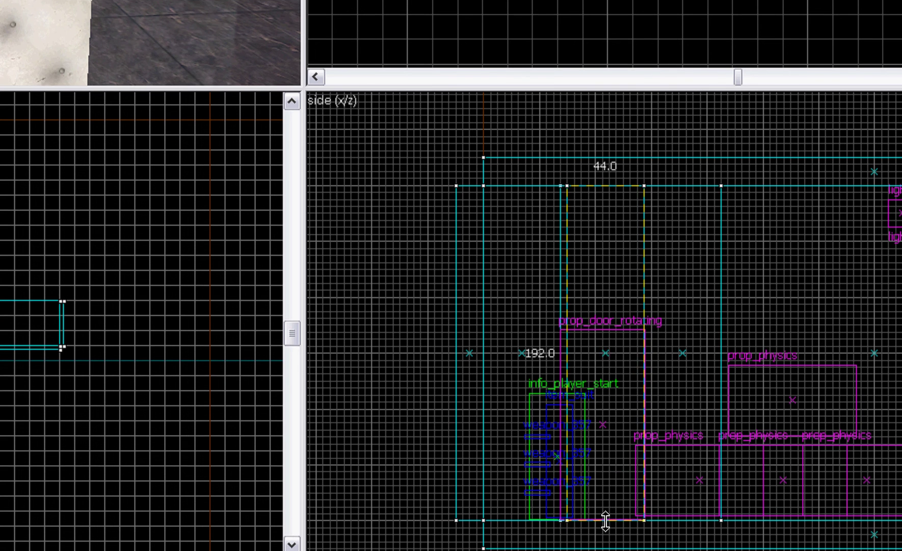
{"action": "left_click_drag", "start_coordinate": [606, 520], "coordinate": [607, 336]}
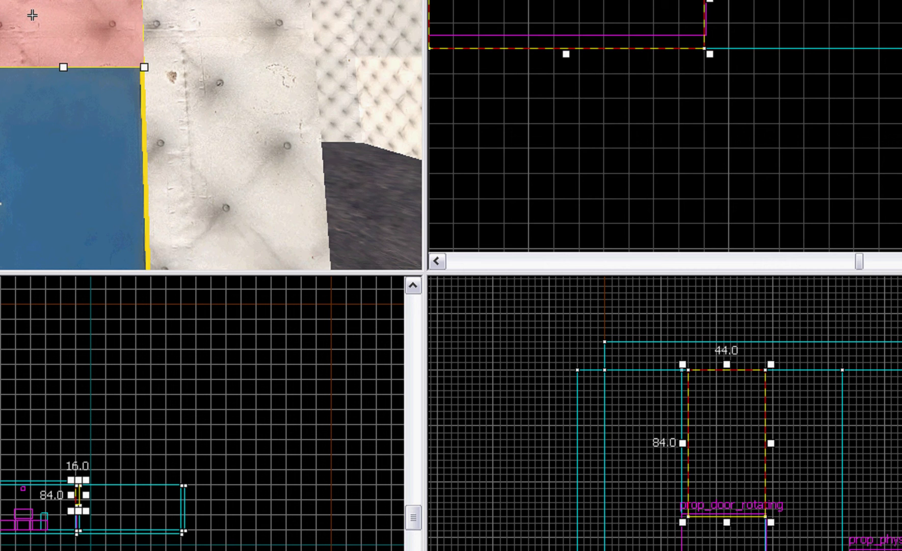
Widen the block above the door to 48 units so it meets the first wall
{"action": "key", "text": "z"}
{"action": "left_click", "coordinate": [192, 31]}
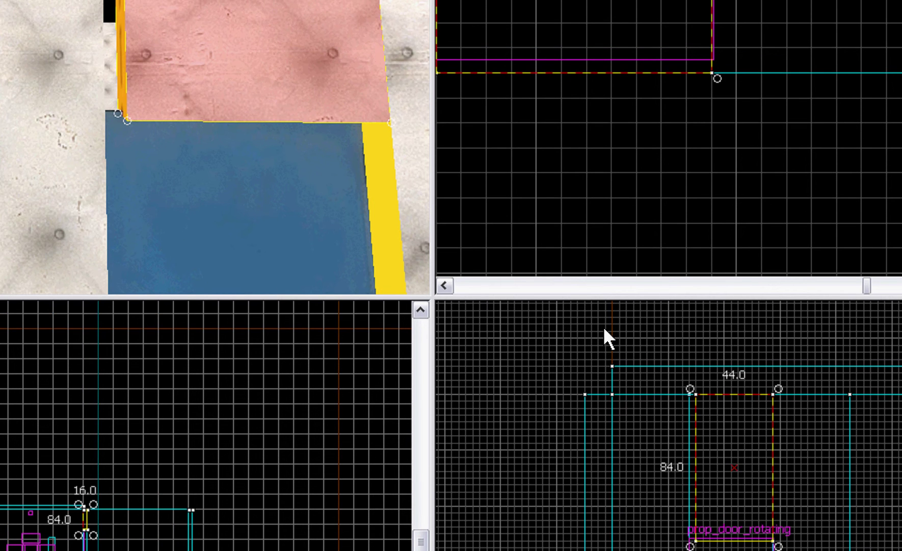
{"action": "left_click", "coordinate": [223, 51]}
{"action": "scroll", "coordinate": [687, 472], "scroll_direction": "up", "scroll_amount": 3}
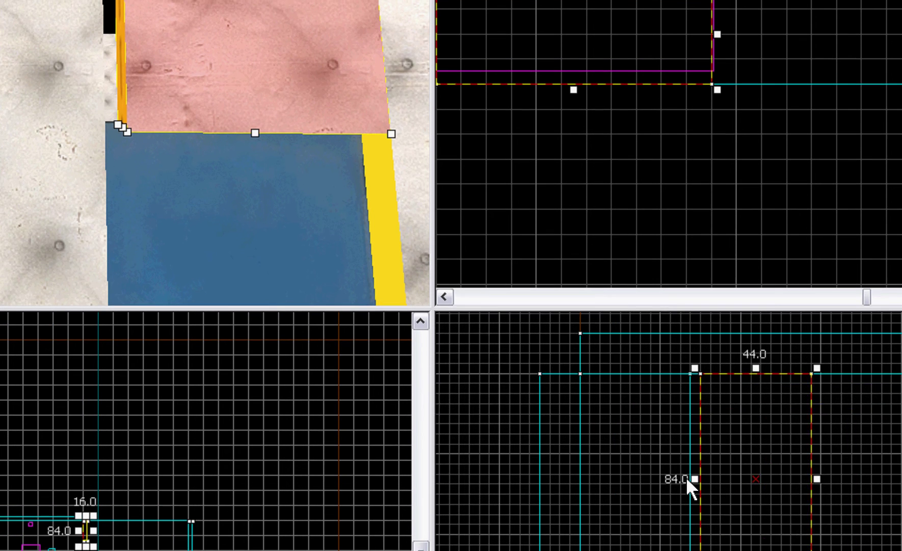
{"action": "scroll", "coordinate": [687, 476], "scroll_direction": "up", "scroll_amount": 1}
{"action": "left_click_drag", "start_coordinate": [705, 478], "coordinate": [688, 478]}
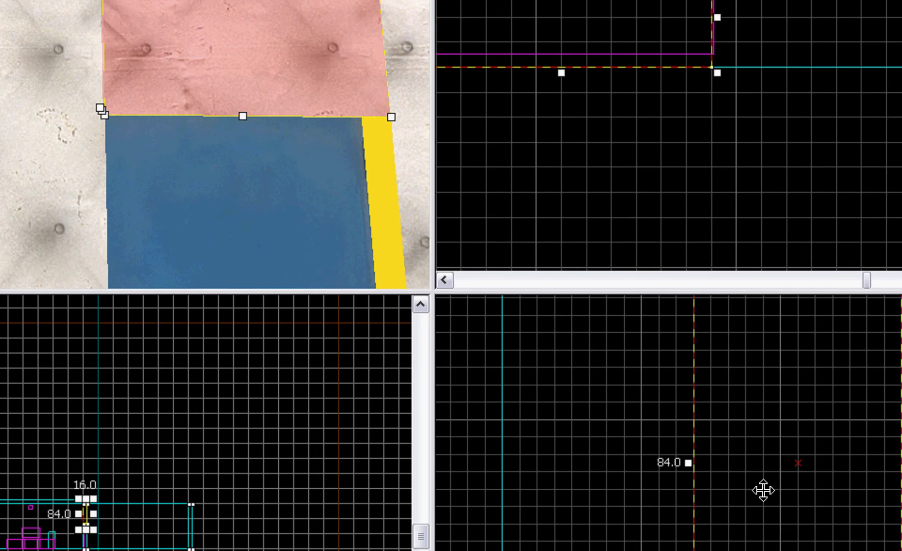
{"action": "scroll", "coordinate": [888, 505], "scroll_direction": "up", "scroll_amount": 2}
{"action": "scroll", "coordinate": [847, 460], "scroll_direction": "up", "scroll_amount": 4}
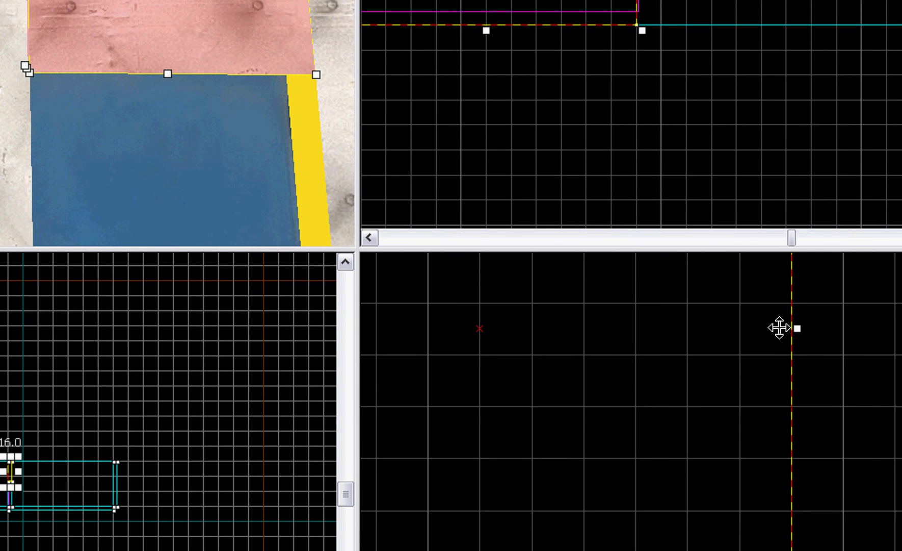
{"action": "scroll", "coordinate": [802, 367], "scroll_direction": "down", "scroll_amount": 4}
{"action": "scroll", "coordinate": [785, 408], "scroll_direction": "down", "scroll_amount": 3}
{"action": "scroll", "coordinate": [774, 474], "scroll_direction": "up", "scroll_amount": 2}
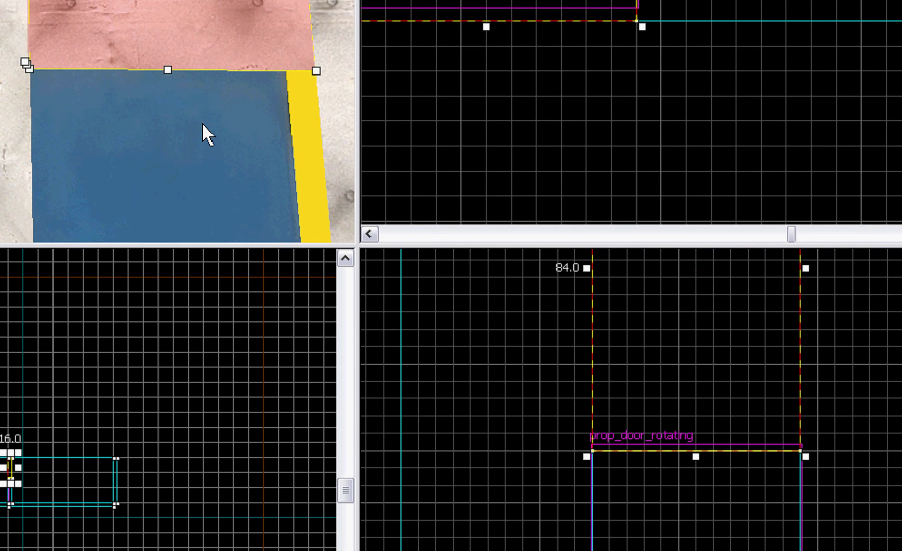
Adjust the overhead block's lower edge on a finer grid to fit the door's top edge, and reselect the door
{"action": "scroll", "coordinate": [675, 465], "scroll_direction": "up", "scroll_amount": 5}
{"action": "left_click", "coordinate": [157, 135]}
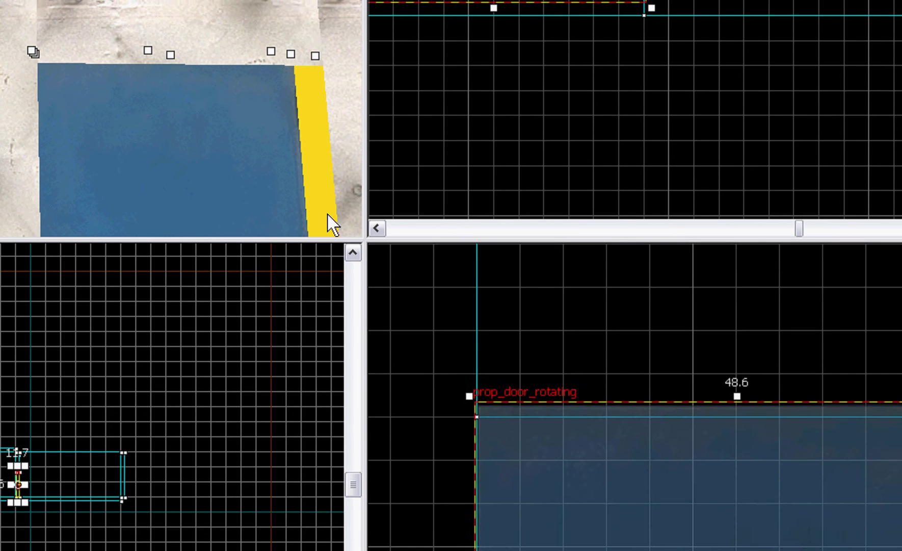
{"action": "scroll", "coordinate": [784, 472], "scroll_direction": "up", "scroll_amount": 3}
{"action": "scroll", "coordinate": [707, 387], "scroll_direction": "down", "scroll_amount": 2}
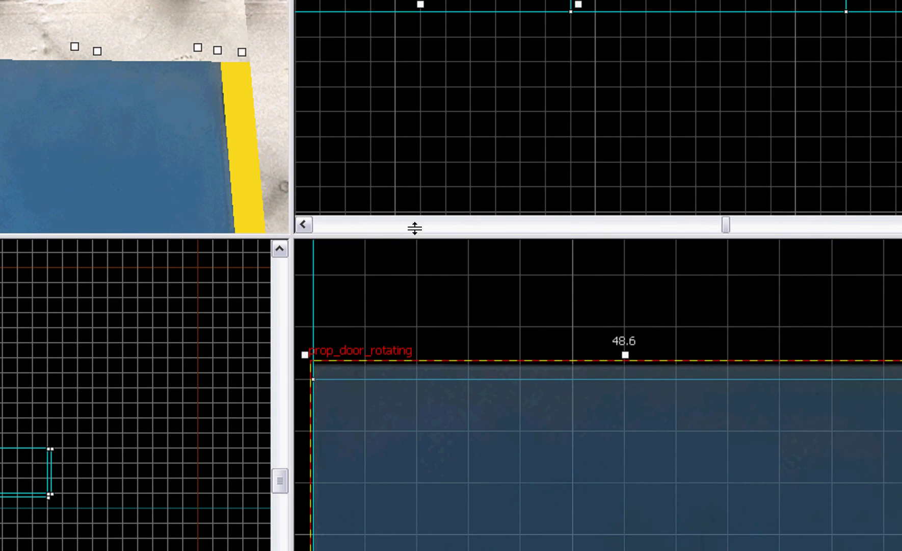
{"action": "left_click", "coordinate": [178, 38]}
{"action": "scroll", "coordinate": [644, 414], "scroll_direction": "up", "scroll_amount": 3}
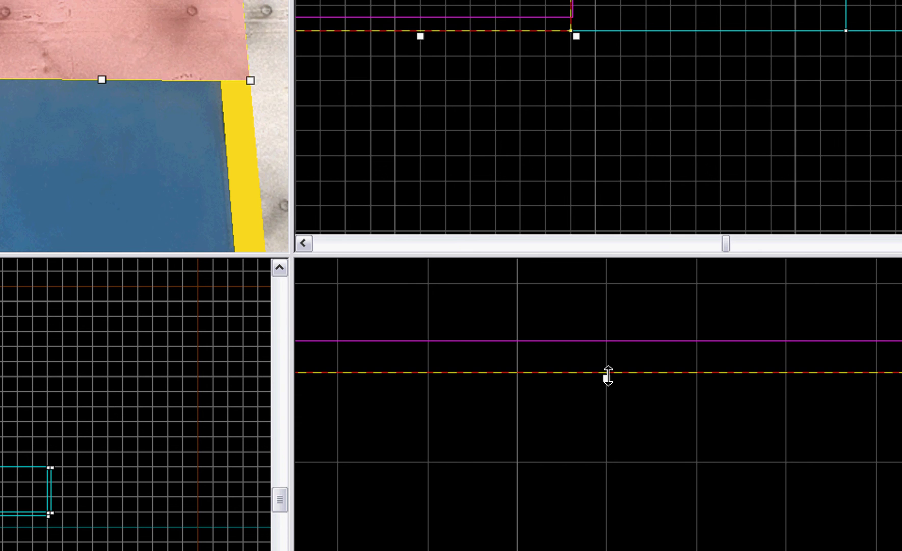
{"action": "mouse_move", "coordinate": [606, 376]}
{"action": "left_mouse_down"}
{"action": "mouse_move", "coordinate": [596, 317]}
{"action": "mouse_move", "coordinate": [618, 363]}
{"action": "mouse_move", "coordinate": [611, 317]}
{"action": "left_mouse_up"}
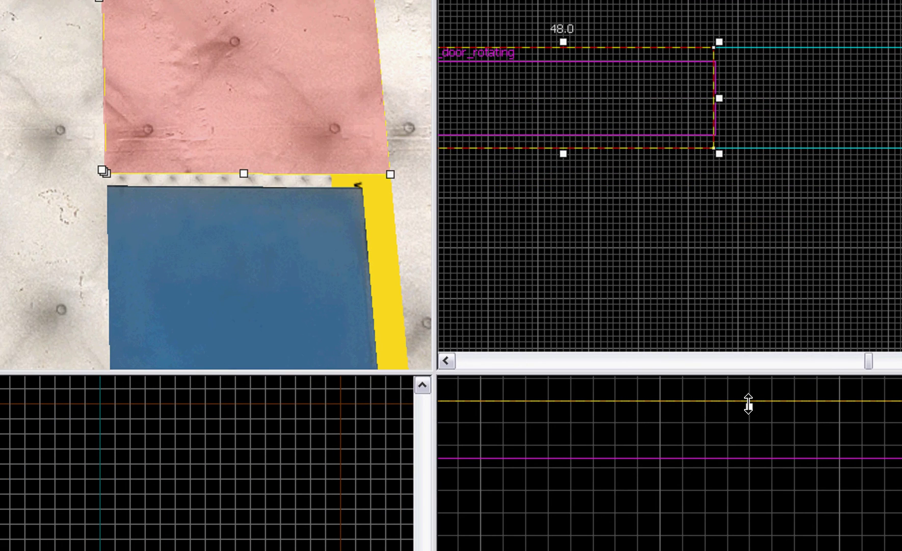
{"action": "left_click_drag", "start_coordinate": [753, 406], "coordinate": [752, 463]}
{"action": "left_click", "coordinate": [229, 256]}
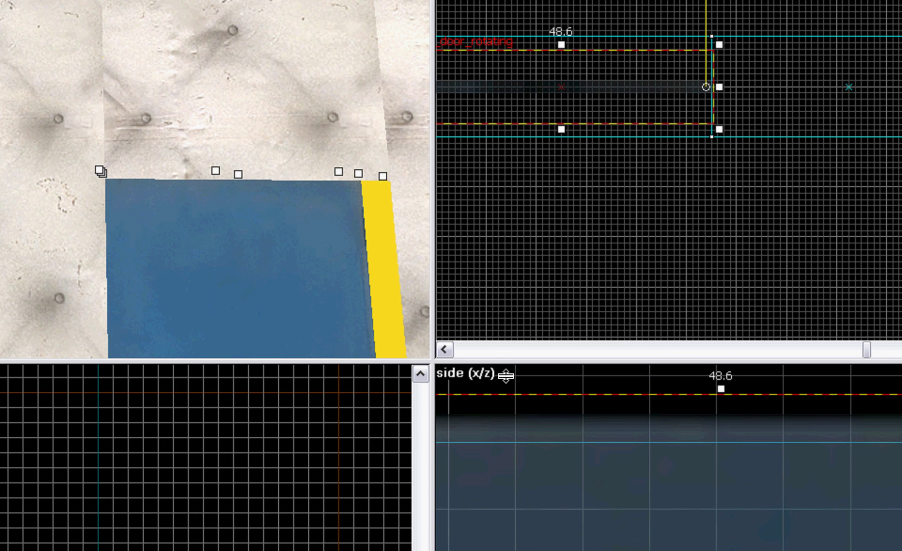
Sample the padded texture from the adjoining side wall and apply it to the block above the door and the far doorway wall
{"action": "left_click", "coordinate": [196, 107]}
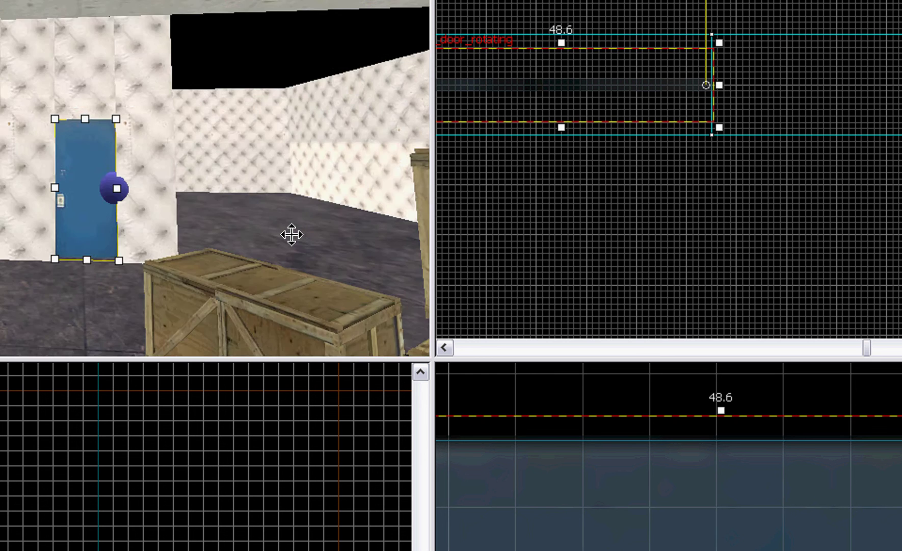
{"action": "scroll", "coordinate": [270, 254], "scroll_direction": "up", "scroll_amount": 10}
{"action": "scroll", "coordinate": [269, 251], "scroll_direction": "up", "scroll_amount": 5}
{"action": "key", "text": "z"}
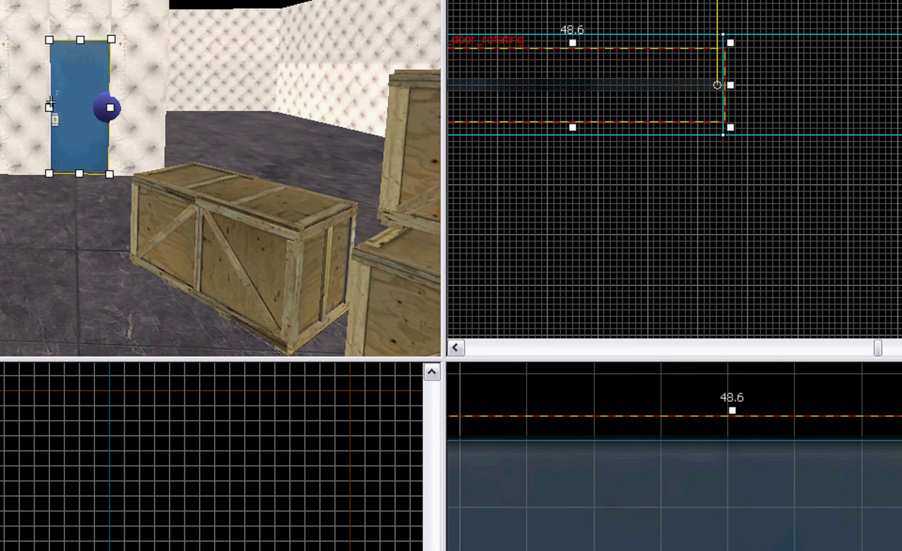
{"action": "key", "text": "w"}
{"action": "key", "text": "z"}
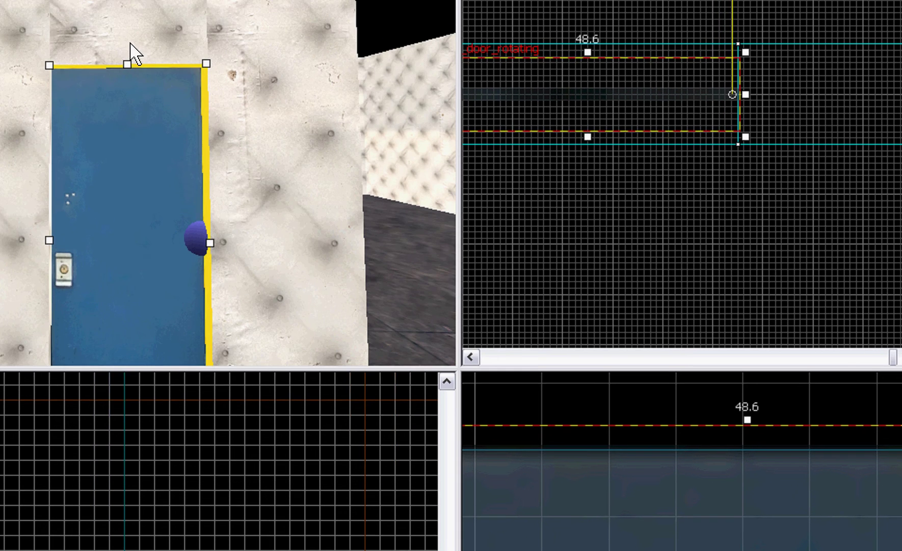
{"action": "left_click", "coordinate": [135, 37]}
{"action": "key", "text": "s"}
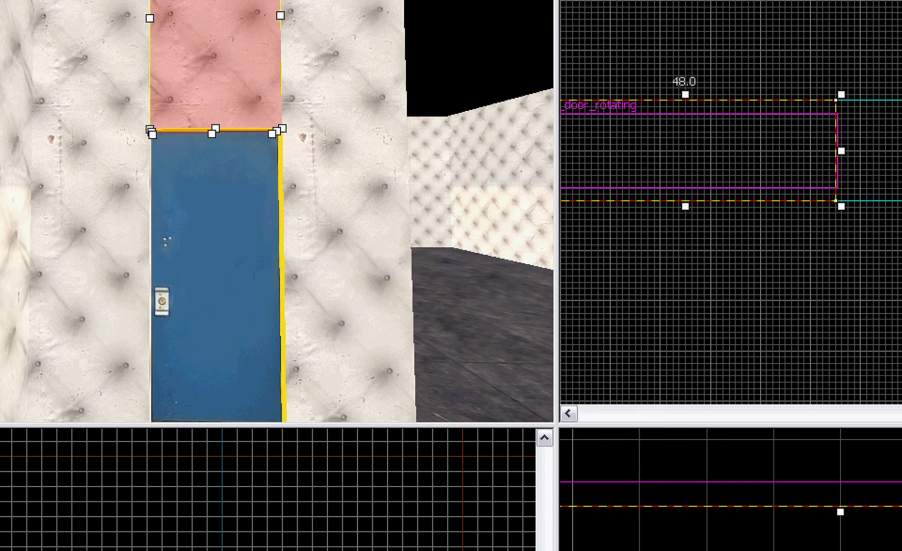
{"action": "key", "text": "z"}
{"action": "key", "text": "z"}
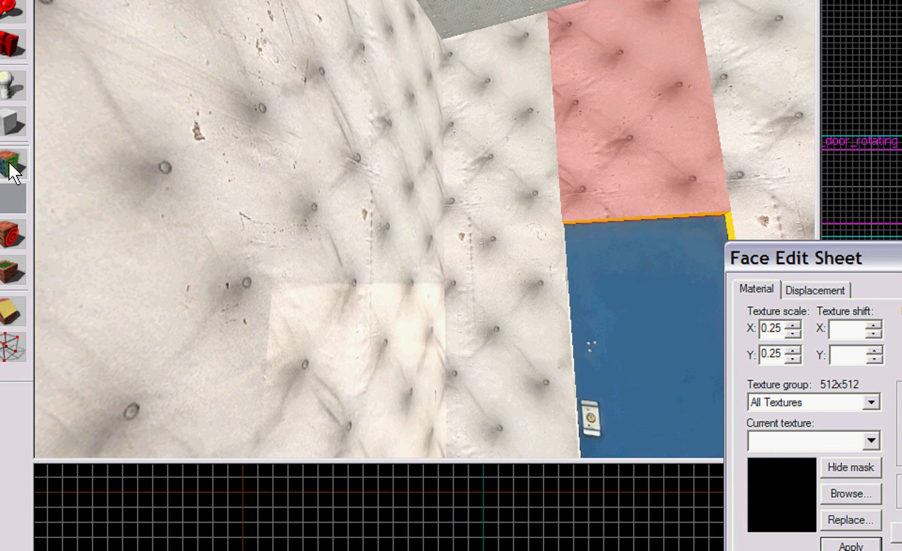
{"action": "left_click", "coordinate": [416, 281]}
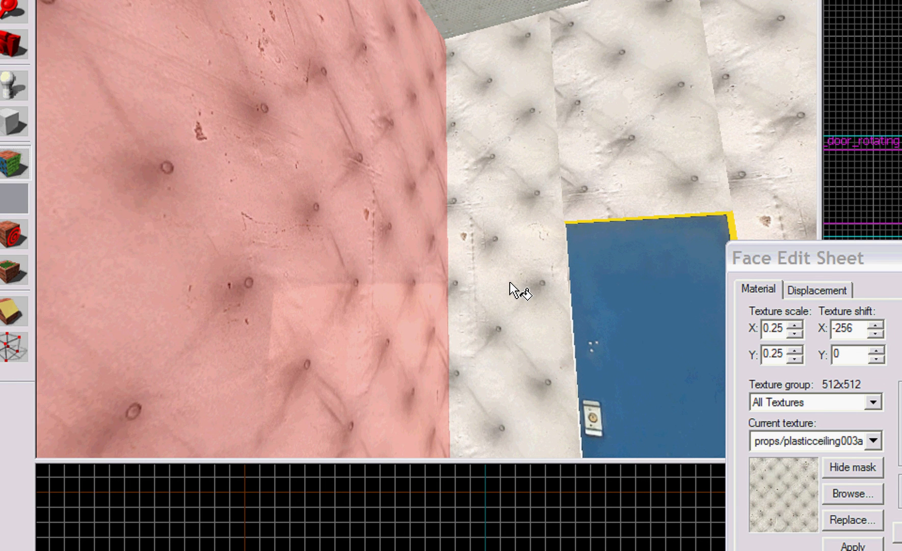
{"action": "right_click", "coordinate": [665, 187]}
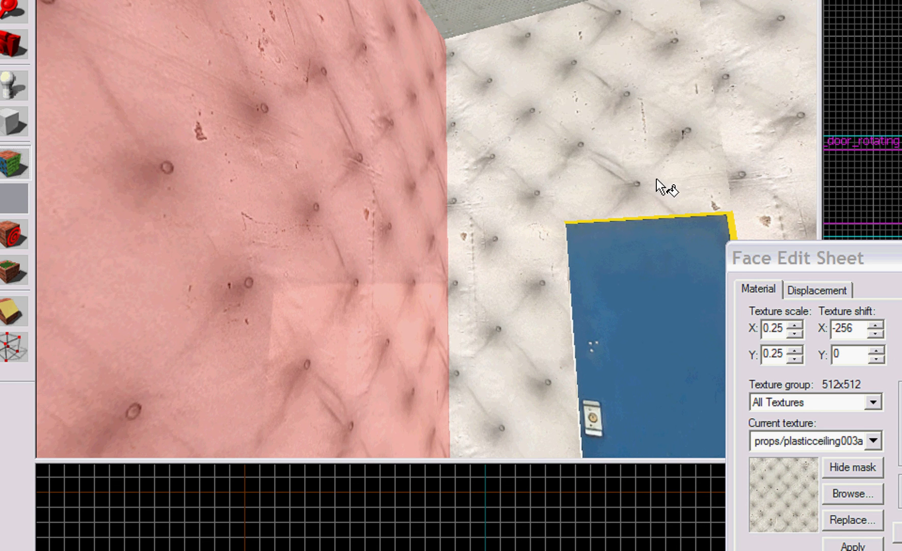
{"action": "right_click", "coordinate": [765, 182]}
Apply the same padded texture to the yellow inner faces of the doorway, above the door and along its hinge side
{"action": "key", "text": "w"}
{"action": "key", "text": "z"}
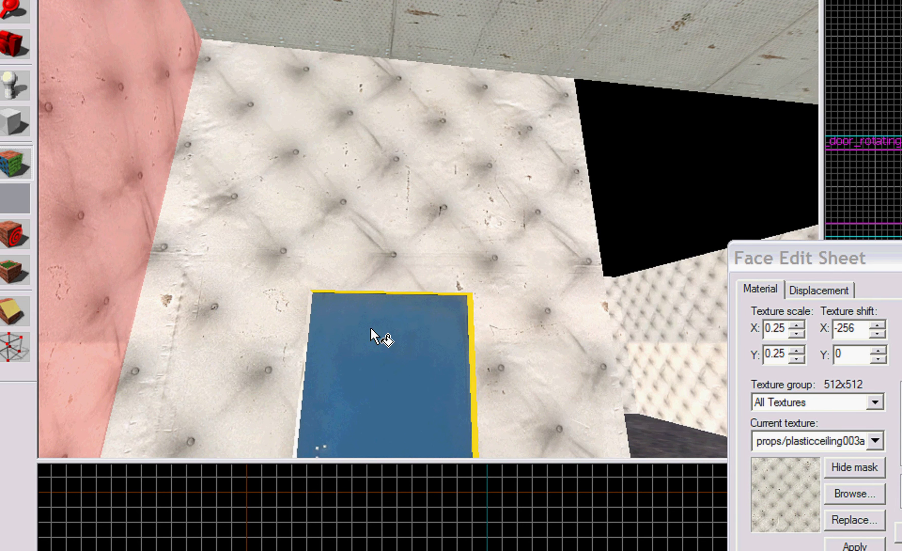
{"action": "key", "text": "z"}
{"action": "key", "text": "w"}
{"action": "key", "text": "w"}
{"action": "key", "text": "s"}
{"action": "key", "text": "z"}
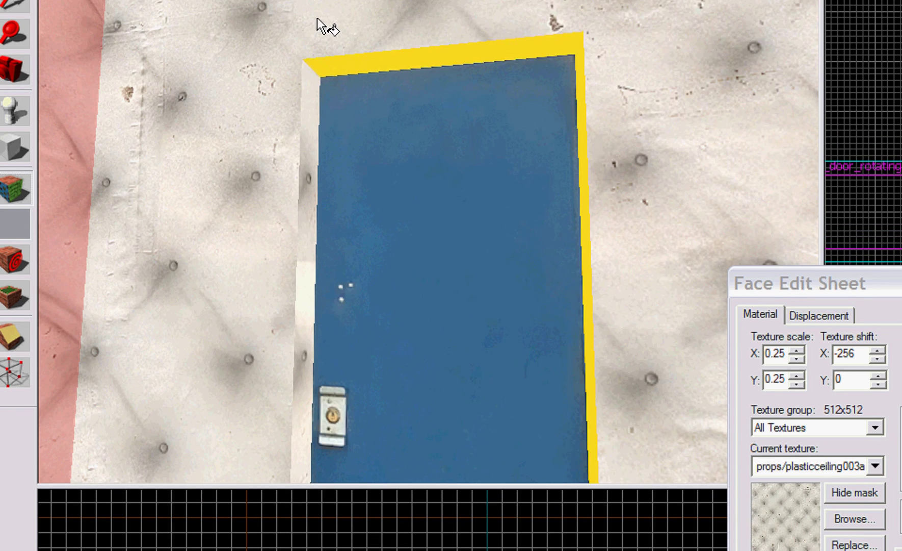
{"action": "right_click", "coordinate": [423, 60]}
{"action": "right_click", "coordinate": [584, 143]}
Examine the textured doorway from both sides, checking the inner faces and how the padded pattern lines up around the door
{"action": "key", "text": "z"}
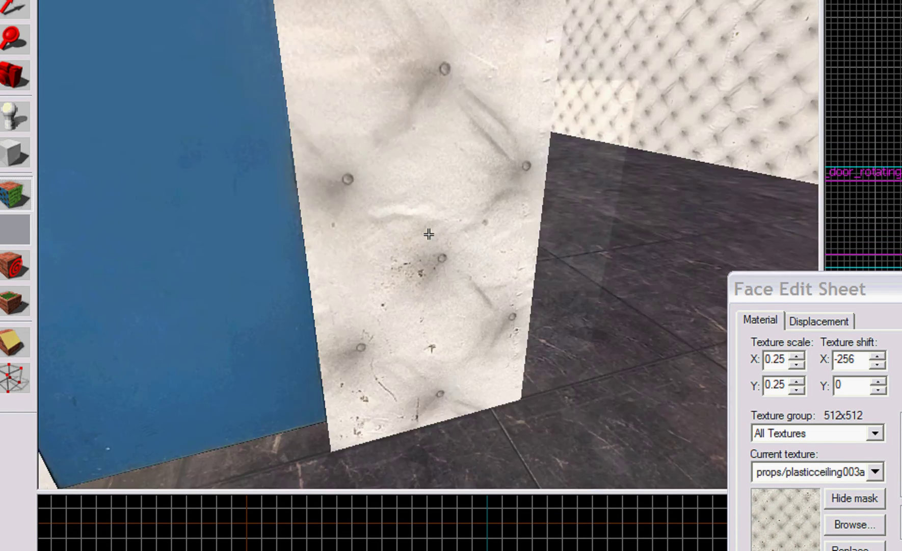
{"action": "key", "text": "w"}
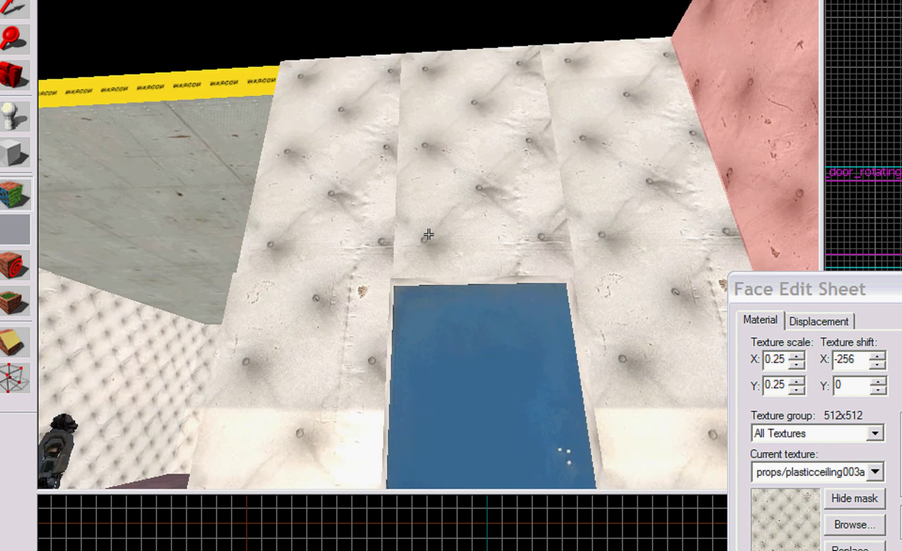
{"action": "key", "text": "z"}
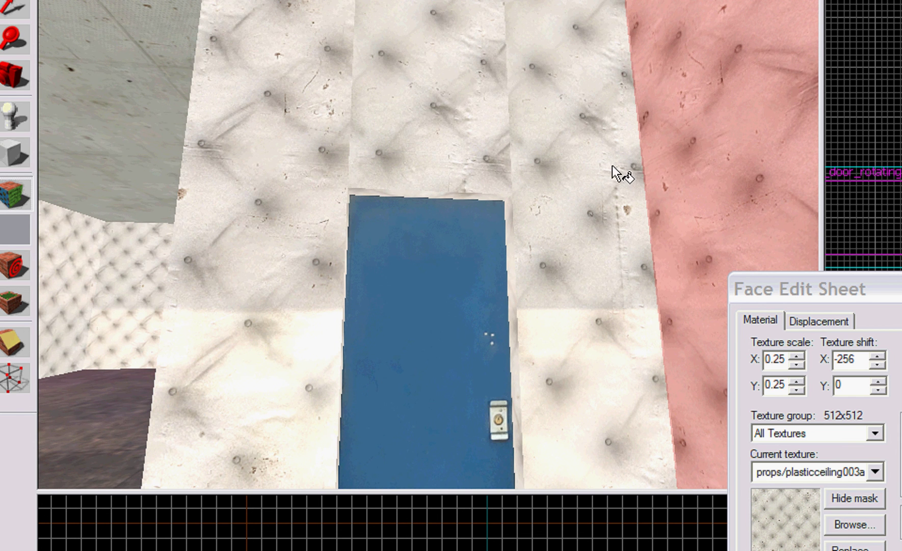
{"action": "key", "text": "z"}
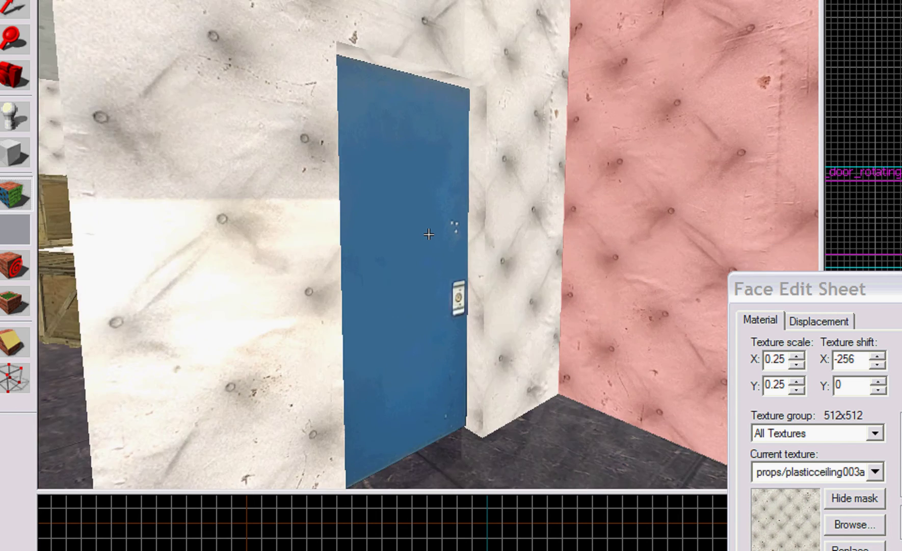
{"action": "key", "text": "w"}
{"action": "key", "text": "s"}
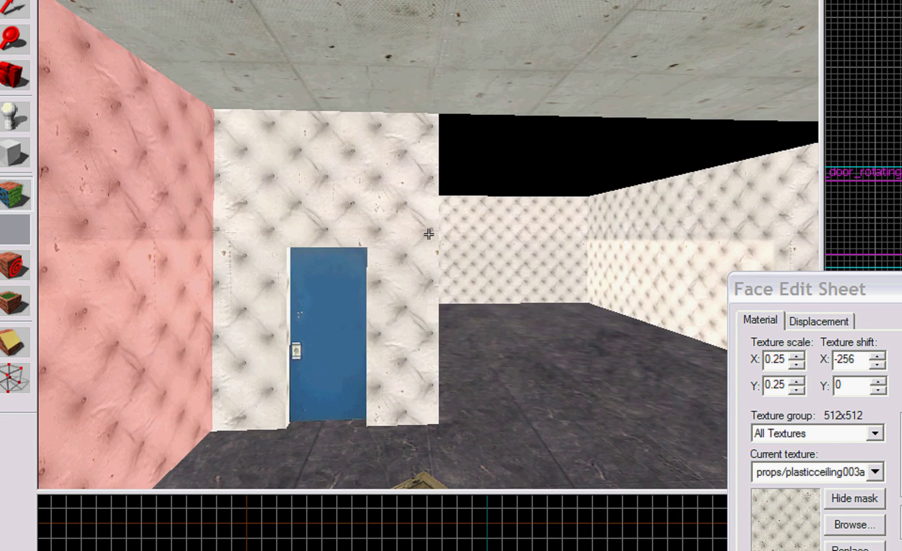
{"action": "key", "text": "w"}
{"action": "key", "text": "a"}
{"action": "key", "text": "z"}
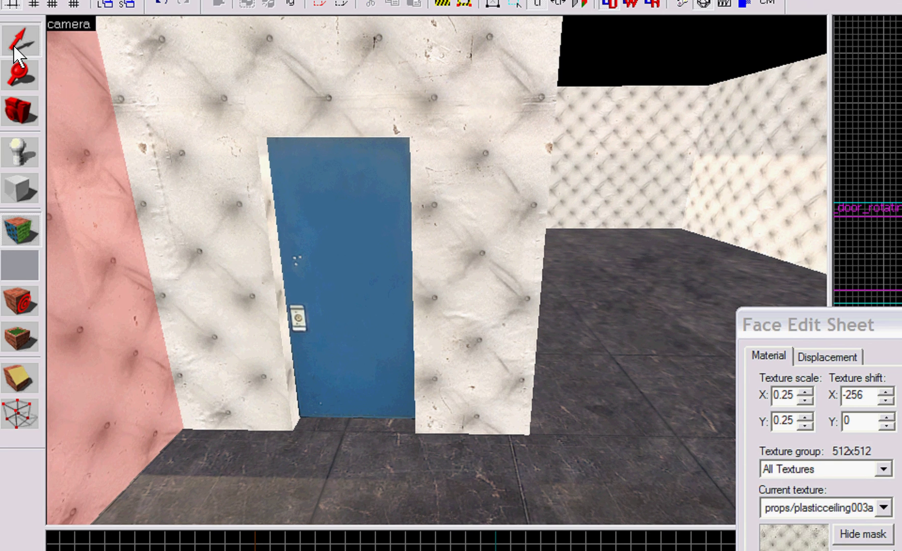
Open the rotating door's object properties and show its Skin keyvalue
{"action": "left_click", "coordinate": [12, 17]}
{"action": "double_click", "coordinate": [381, 249]}
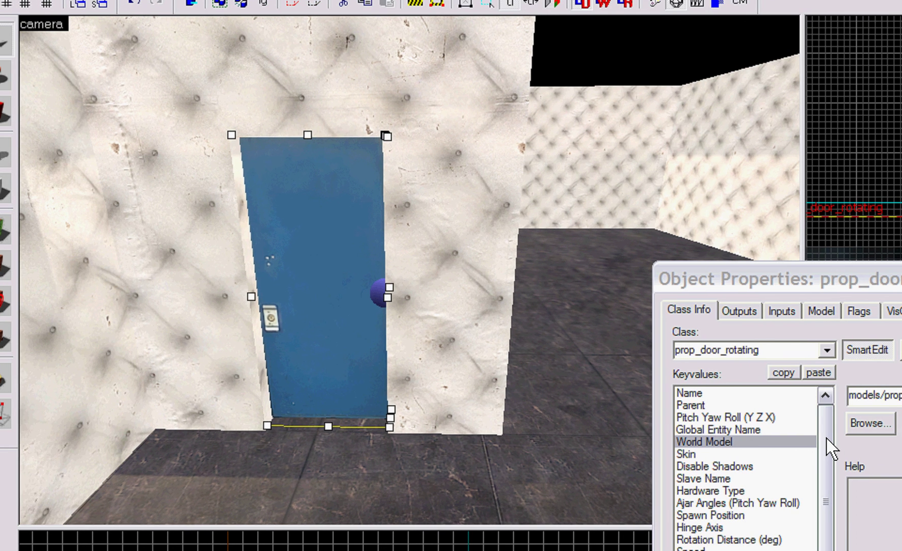
{"action": "scroll", "coordinate": [831, 449], "scroll_direction": "down", "scroll_amount": 1}
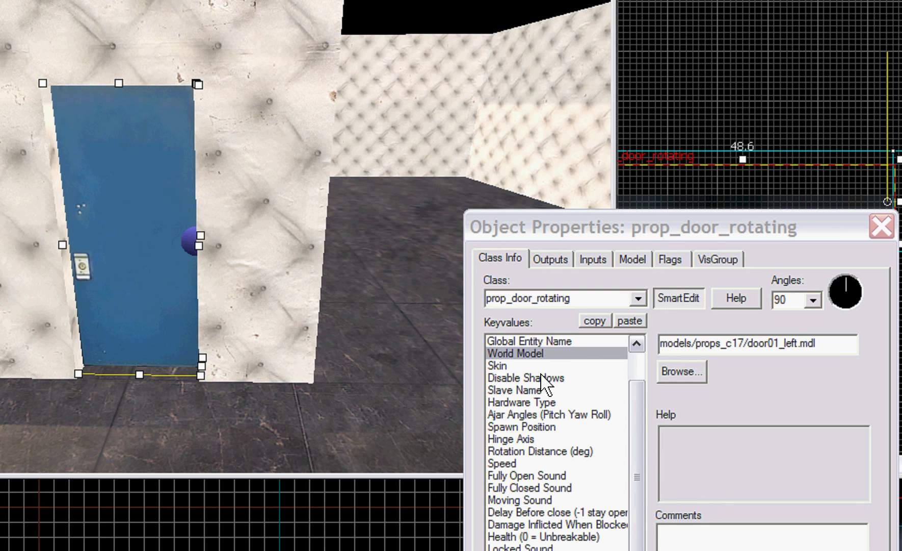
{"action": "left_click", "coordinate": [566, 377]}
{"action": "left_click", "coordinate": [503, 365]}
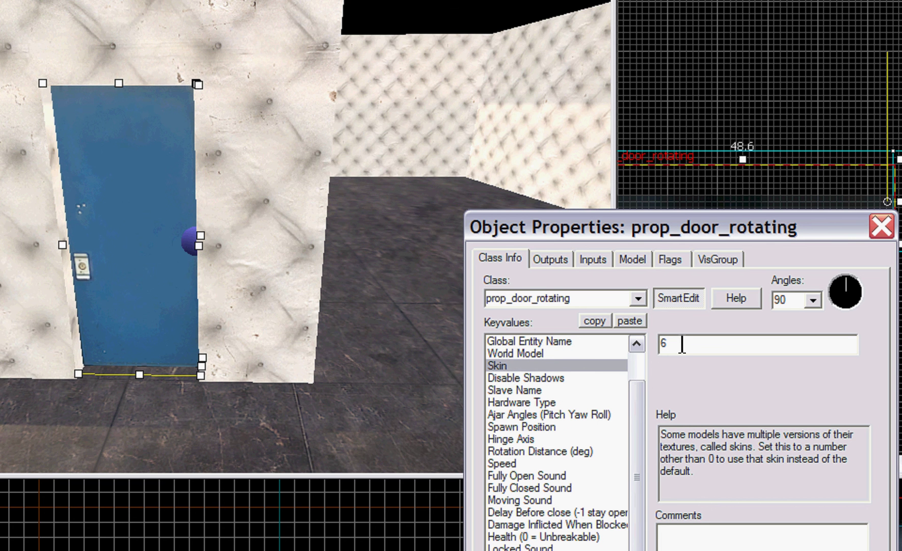
Browse the door's World Model and preview skin3 among the skins available for door01_left.mdl
{"action": "left_click", "coordinate": [516, 353]}
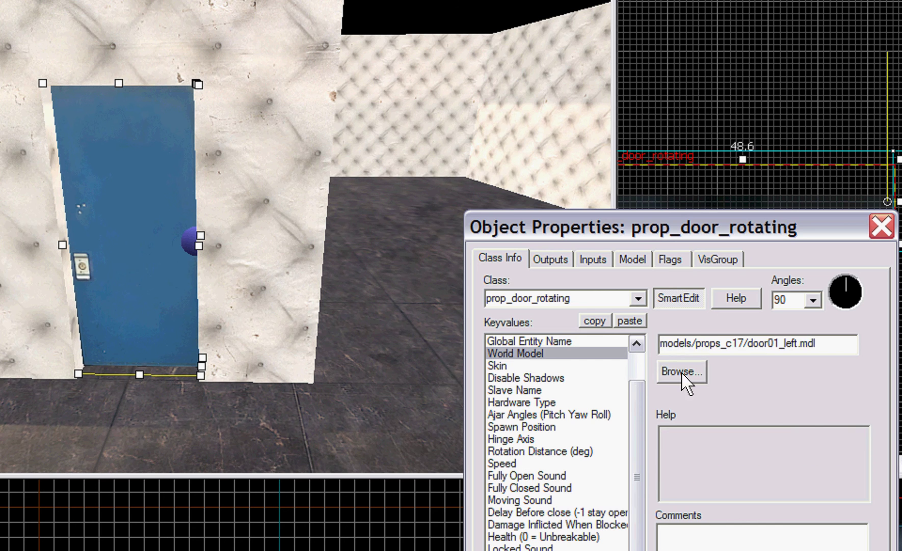
{"action": "left_click", "coordinate": [682, 376]}
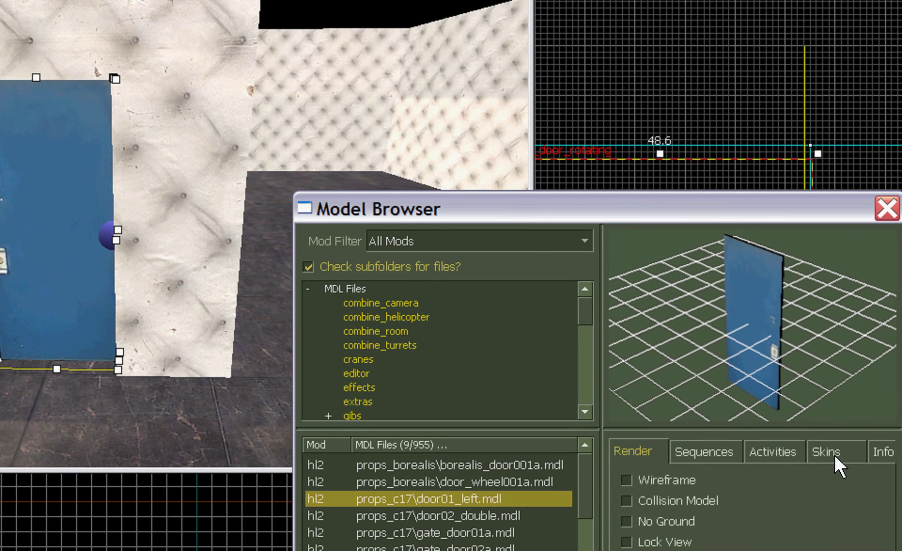
{"action": "left_click", "coordinate": [836, 457]}
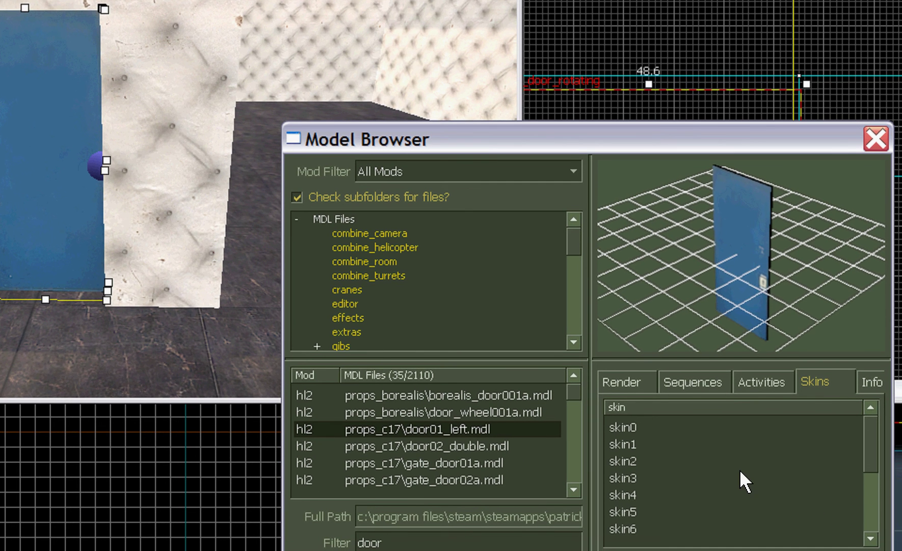
{"action": "left_click", "coordinate": [750, 489]}
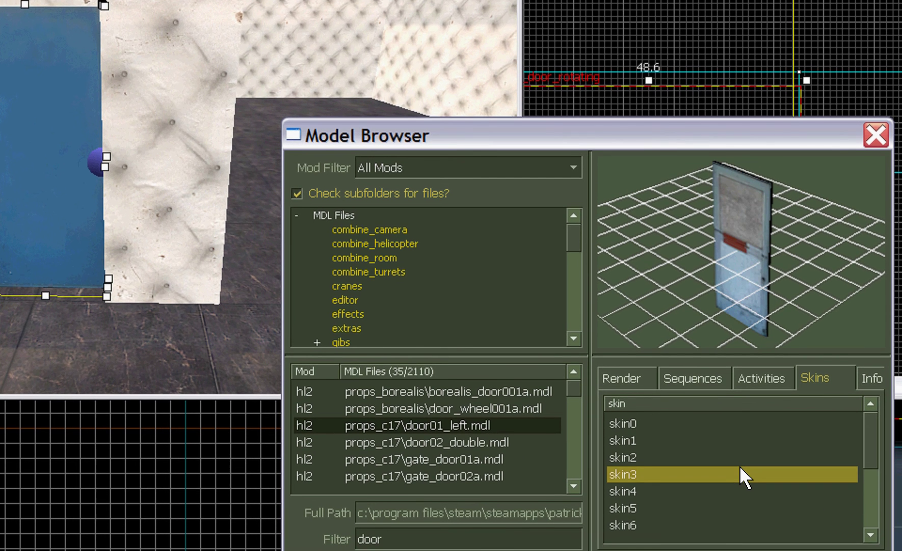
{"action": "scroll", "coordinate": [740, 461], "scroll_direction": "down", "scroll_amount": 2}
{"action": "scroll", "coordinate": [740, 459], "scroll_direction": "up", "scroll_amount": 2}
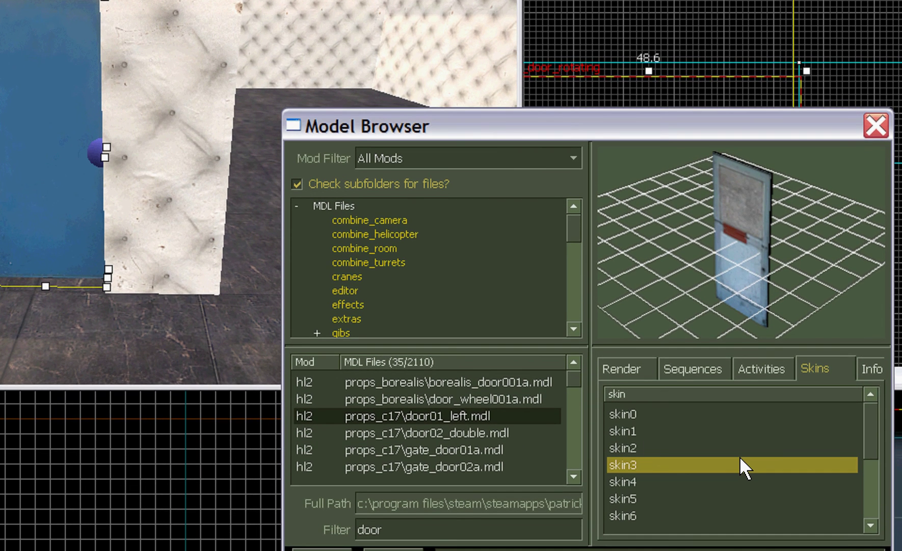